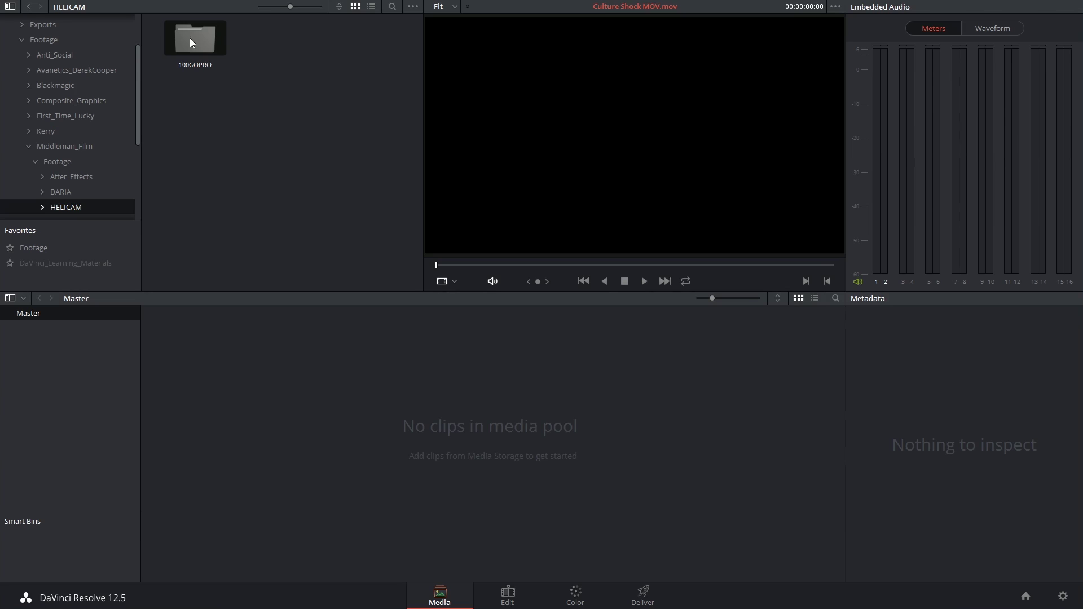
Open the 100GOPRO folder and read the resolutions of GOPR0003, GOPR0009 and GOPR0010 in Metadata.
{"action": "double_click", "coordinate": [218, 48]}
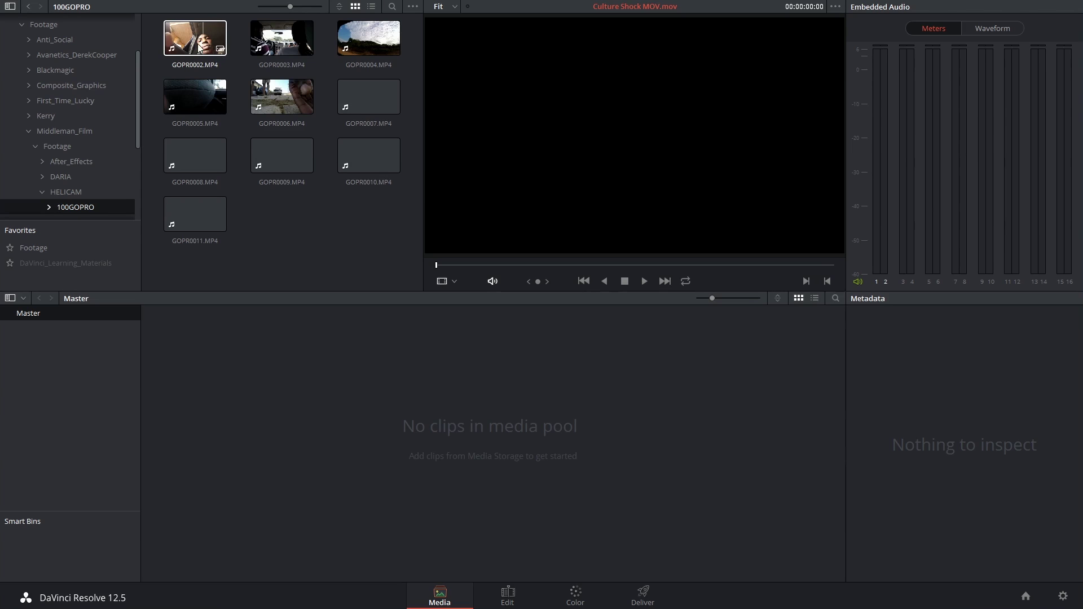
{"action": "left_click", "coordinate": [265, 34]}
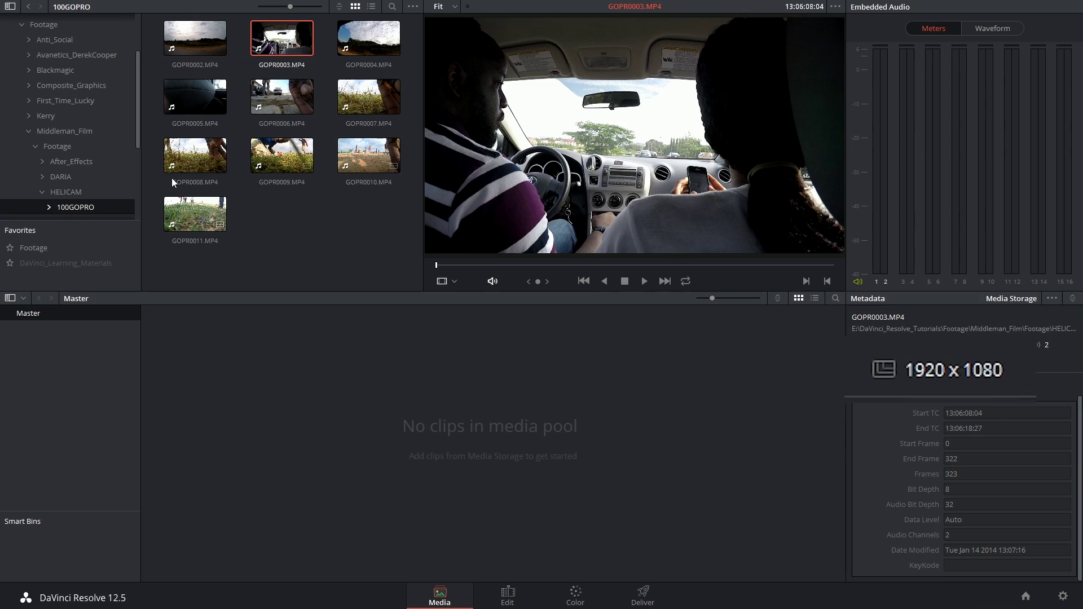
{"action": "left_click", "coordinate": [287, 155]}
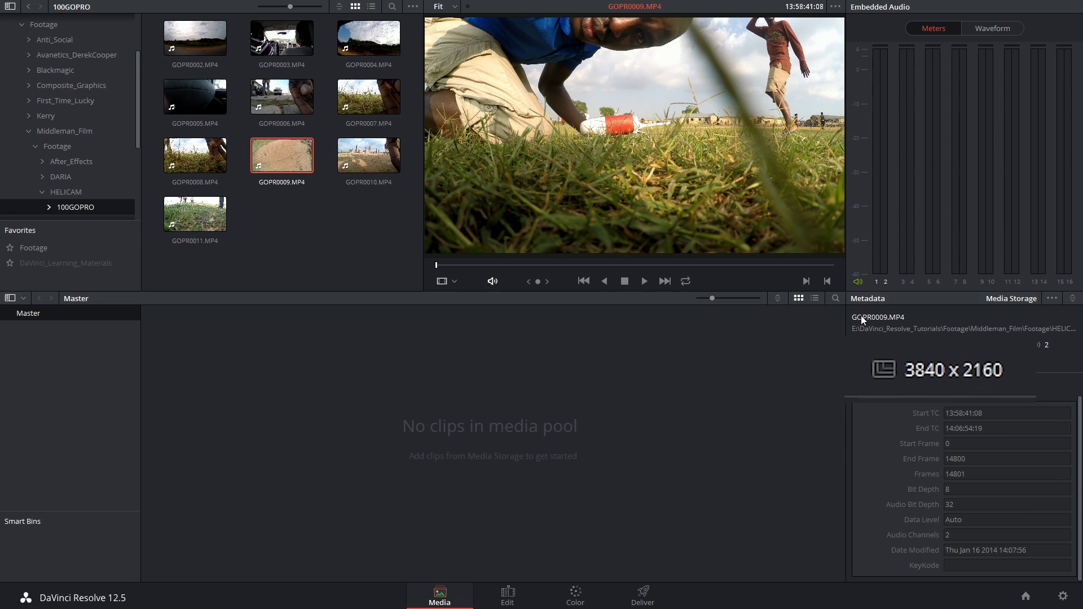
{"action": "key", "text": "Right"}
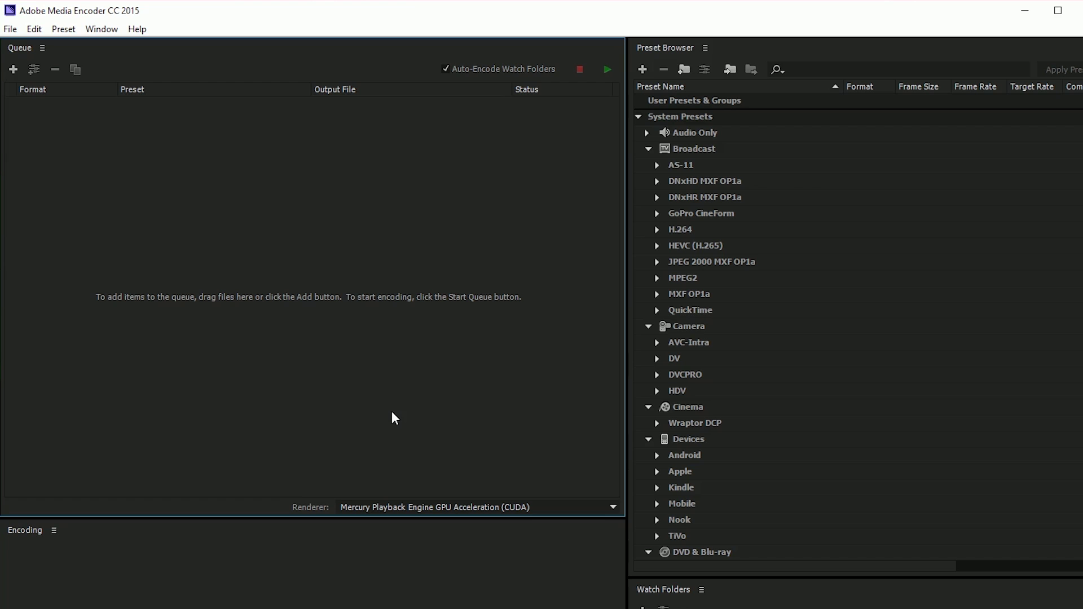
Add all ten GOPR clips from 100GOPRO to the Media Encoder queue.
{"action": "left_click", "coordinate": [13, 69]}
{"action": "left_click_drag", "start_coordinate": [162, 335], "coordinate": [669, 158]}
{"action": "left_click", "coordinate": [578, 510]}
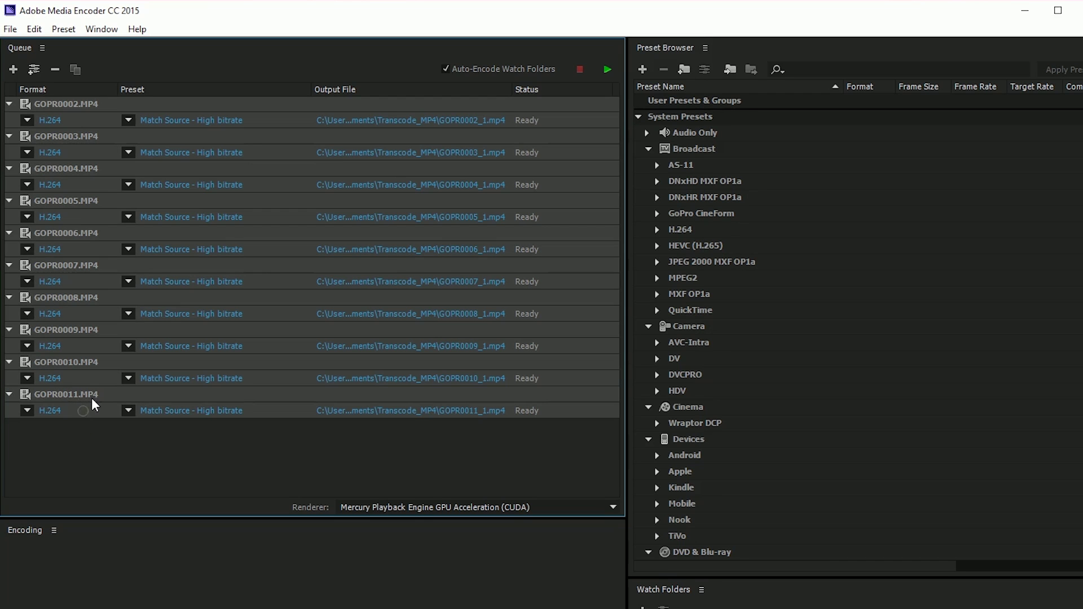
Set the output location to a new Documents folder named Transcode_MP4.
{"action": "left_click", "coordinate": [397, 418]}
{"action": "left_click", "coordinate": [129, 275]}
{"action": "type", "text": "Transcode_MP4"}
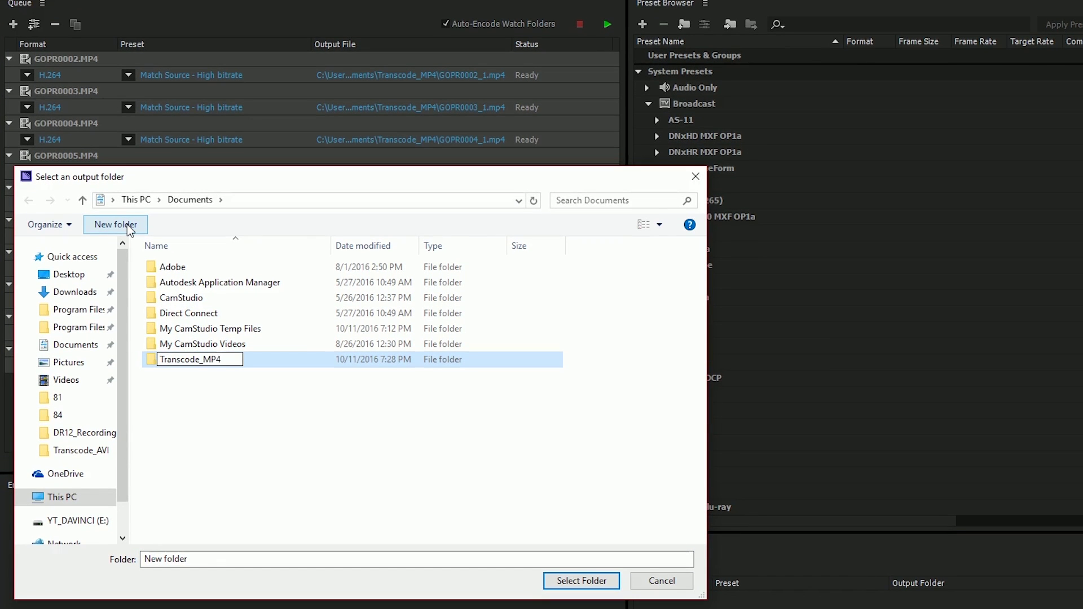
{"action": "key", "text": "Return"}
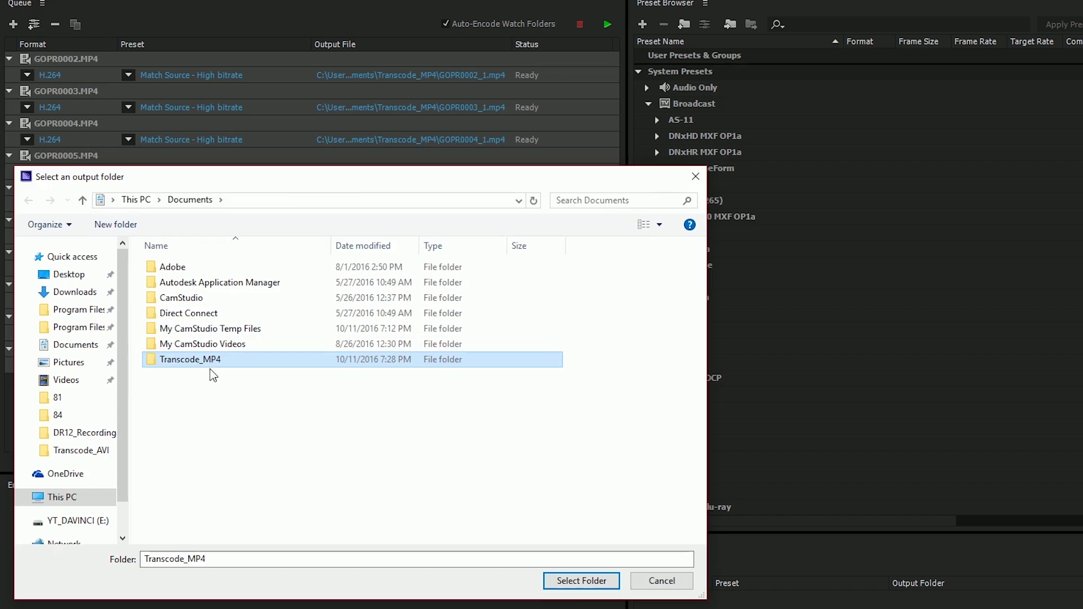
{"action": "double_click", "coordinate": [210, 364]}
{"action": "left_click", "coordinate": [570, 581]}
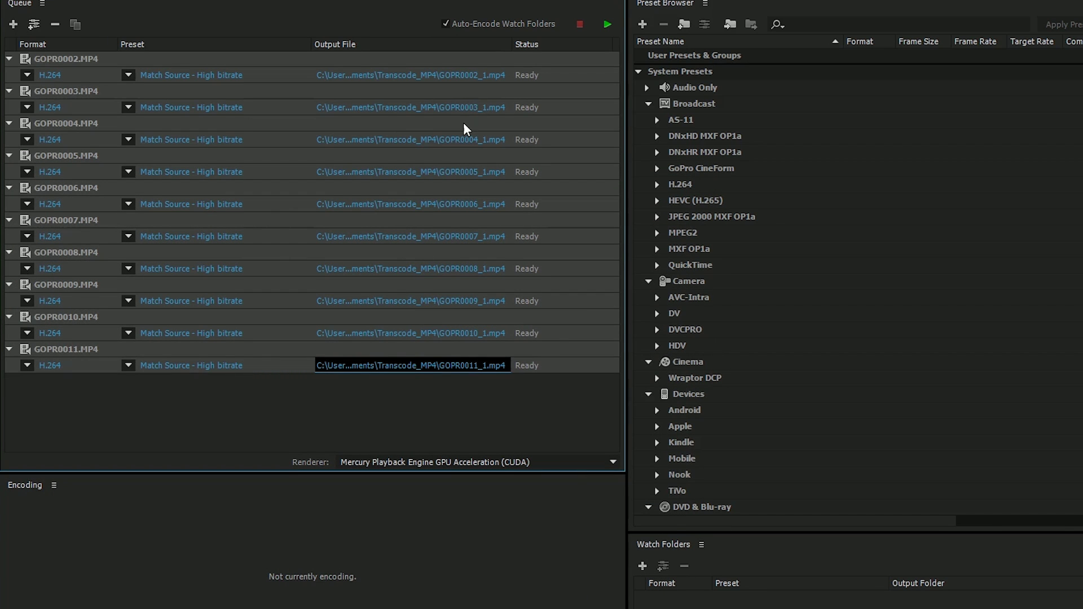
Remove the _1 suffix so outputs read GOPR0002.mp4 through GOPR0006.mp4.
{"action": "left_click", "coordinate": [477, 83]}
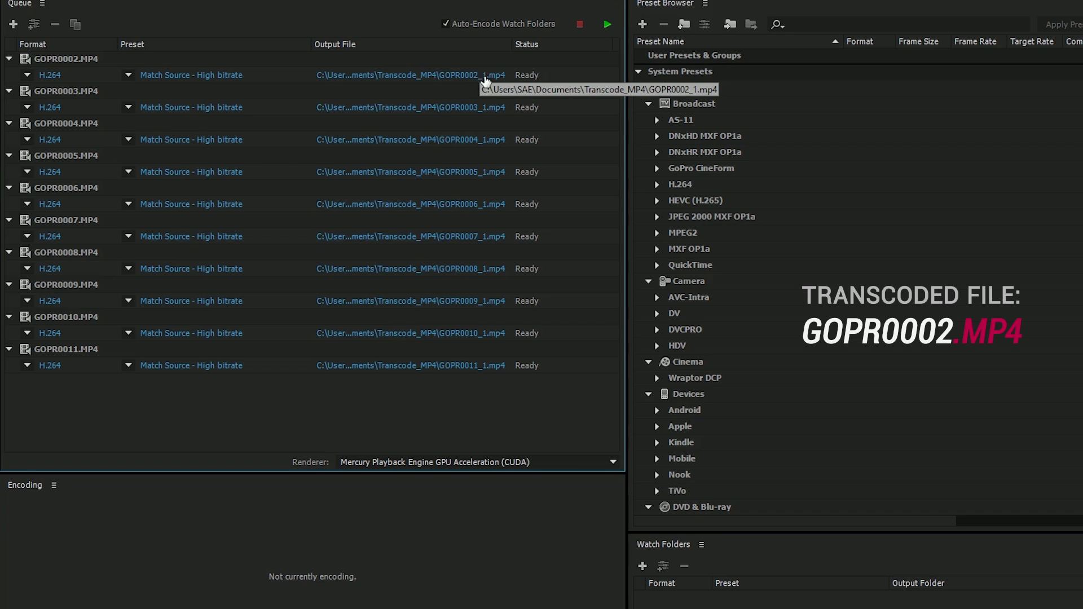
{"action": "key", "text": "BackSpace"}
{"action": "key", "text": "BackSpace"}
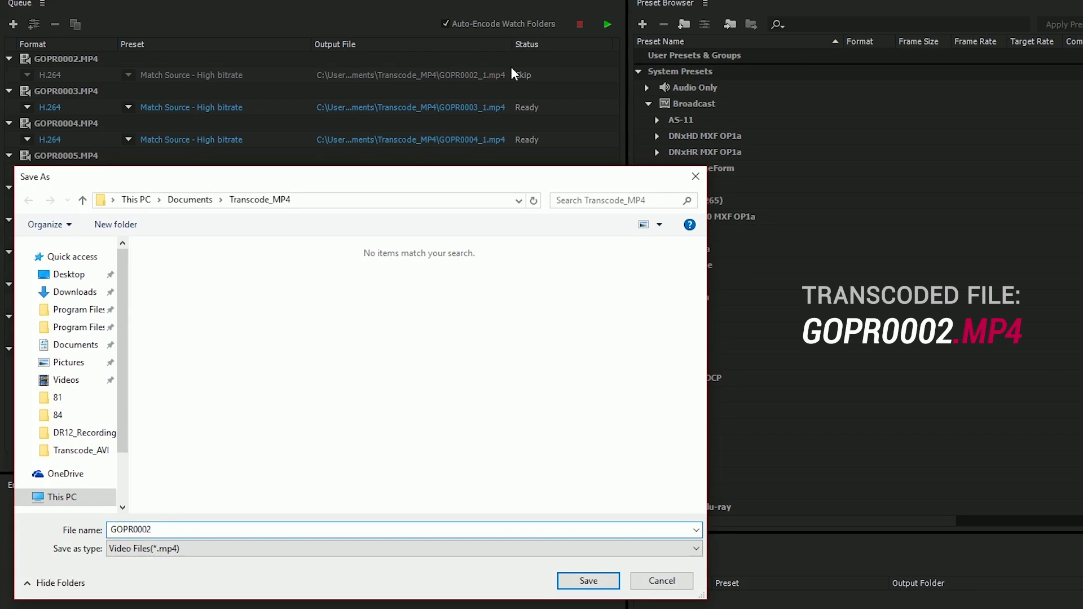
{"action": "key", "text": "Return"}
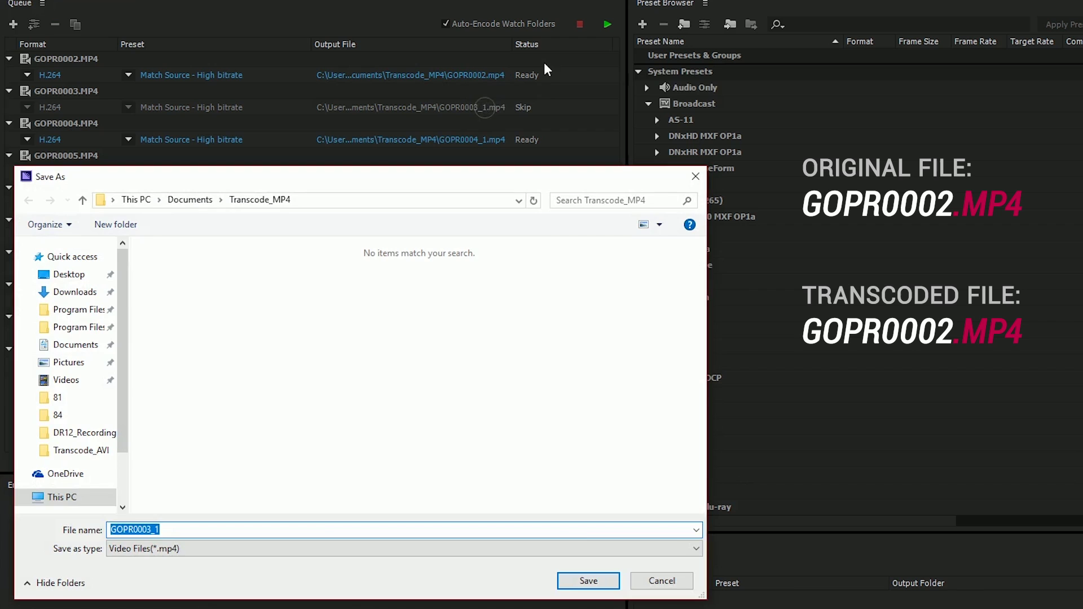
{"action": "key", "text": "Right"}
{"action": "key", "text": "BackSpace"}
{"action": "key", "text": "BackSpace"}
{"action": "key", "text": "Return"}
{"action": "left_click", "coordinate": [485, 140]}
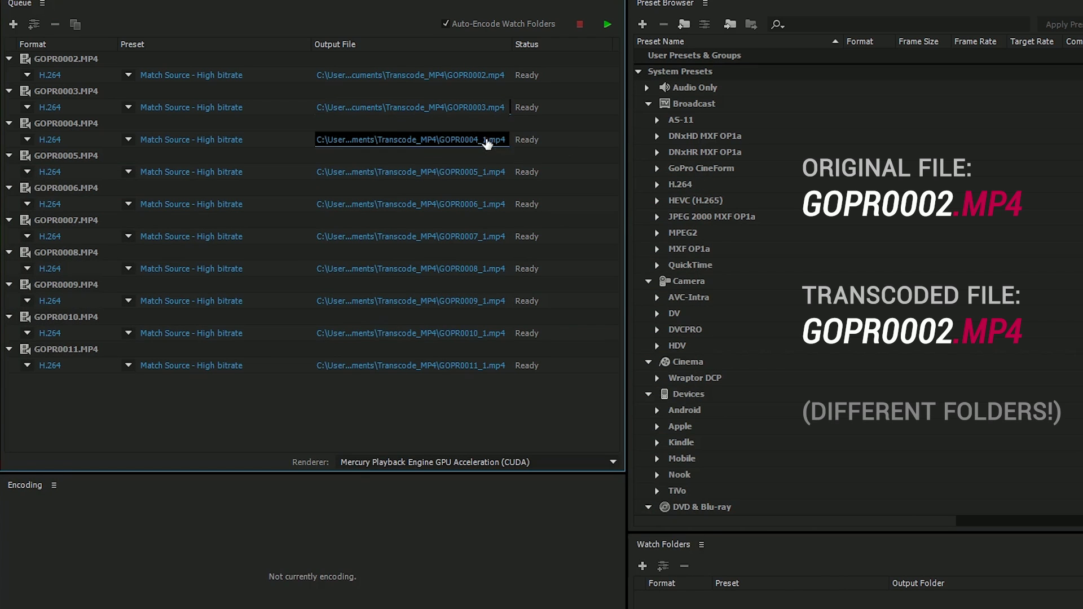
{"action": "key", "text": "Right"}
{"action": "key", "text": "BackSpace"}
{"action": "key", "text": "BackSpace"}
{"action": "key", "text": "Return"}
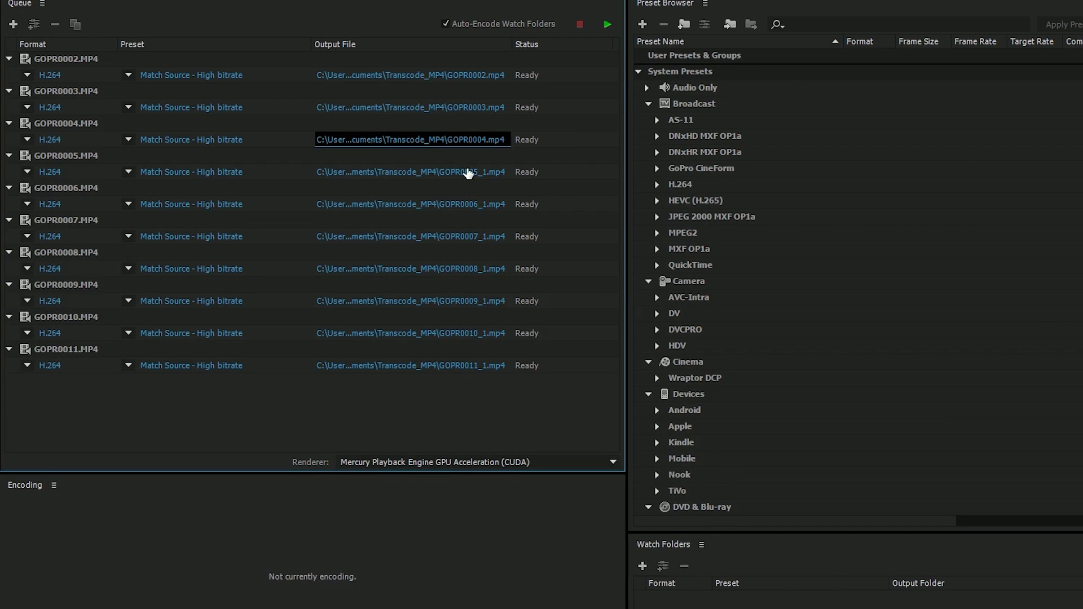
{"action": "left_click", "coordinate": [470, 172]}
{"action": "key", "text": "Right"}
{"action": "key", "text": "BackSpace"}
{"action": "key", "text": "BackSpace"}
{"action": "key", "text": "Return"}
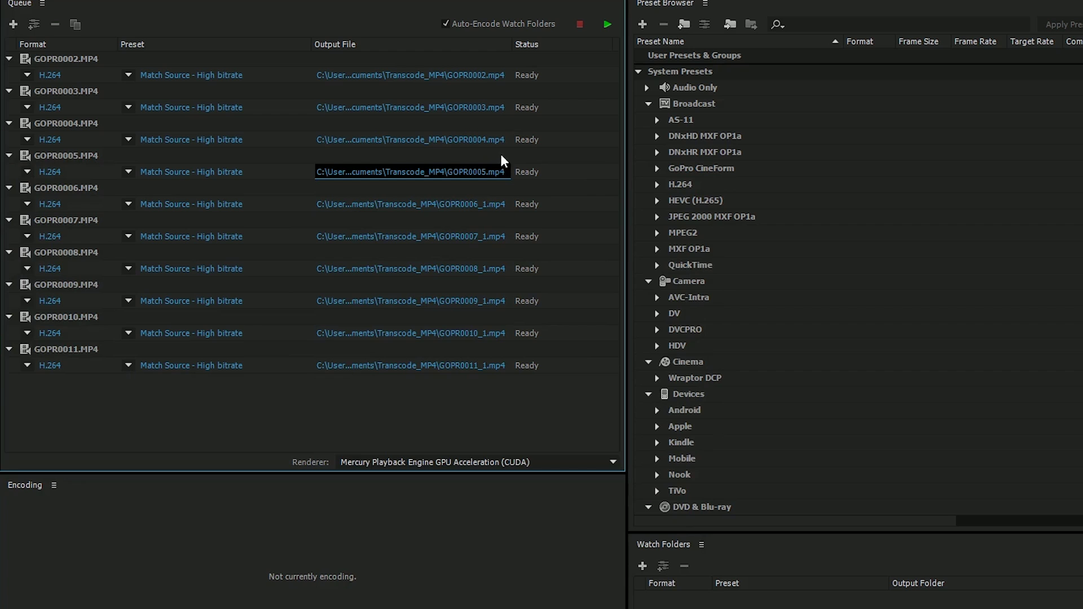
{"action": "left_click", "coordinate": [483, 204]}
{"action": "key", "text": "Right"}
{"action": "key", "text": "BackSpace"}
{"action": "key", "text": "BackSpace"}
{"action": "key", "text": "Return"}
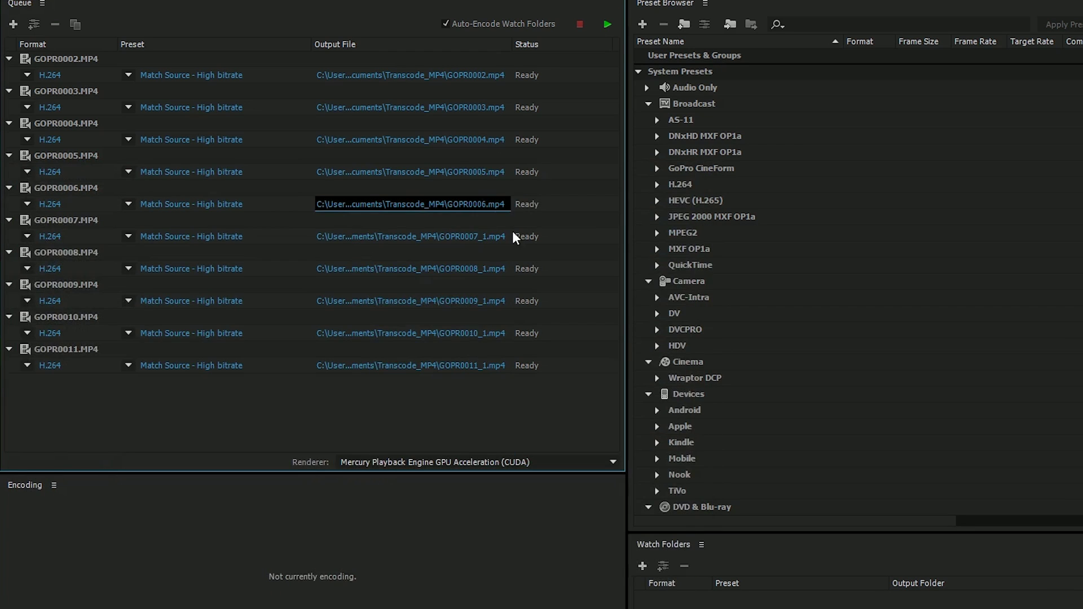
Rename outputs GOPR0007.mp4 through GOPR0011.mp4 without _1, then select all queued outputs.
{"action": "left_click", "coordinate": [496, 236]}
{"action": "key", "text": "Right"}
{"action": "key", "text": "BackSpace"}
{"action": "key", "text": "BackSpace"}
{"action": "key", "text": "Return"}
{"action": "left_click", "coordinate": [496, 268]}
{"action": "key", "text": "Right"}
{"action": "key", "text": "BackSpace"}
{"action": "key", "text": "BackSpace"}
{"action": "key", "text": "Return"}
{"action": "left_click", "coordinate": [496, 301]}
{"action": "key", "text": "Right"}
{"action": "key", "text": "BackSpace"}
{"action": "key", "text": "BackSpace"}
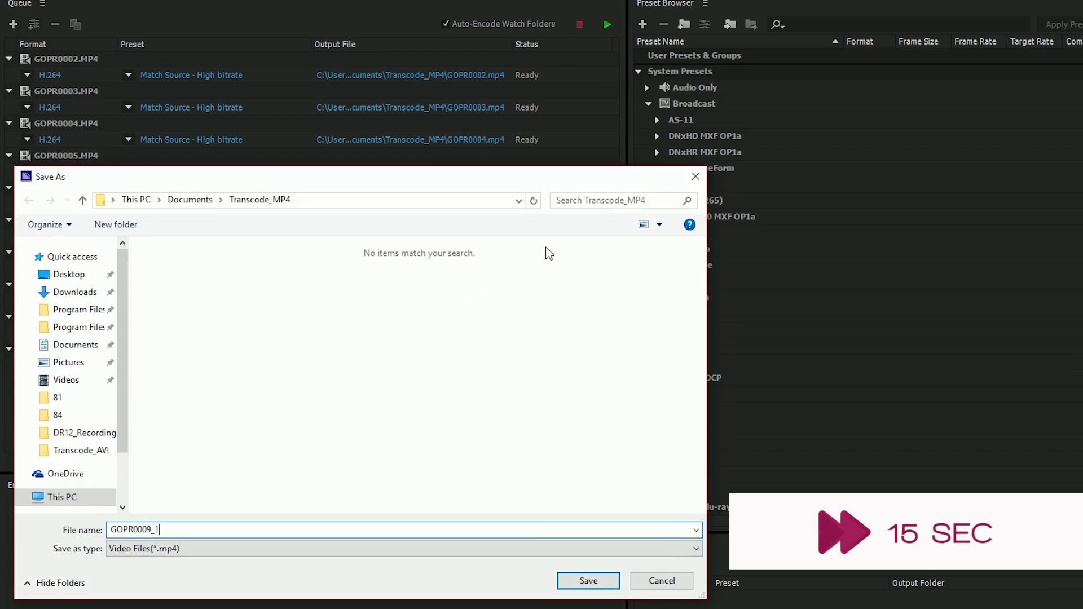
{"action": "key", "text": "Return"}
{"action": "left_click", "coordinate": [497, 333]}
{"action": "key", "text": "Right"}
{"action": "key", "text": "BackSpace"}
{"action": "key", "text": "BackSpace"}
{"action": "key", "text": "Return"}
{"action": "left_click", "coordinate": [497, 366]}
{"action": "key", "text": "BackSpace"}
{"action": "key", "text": "BackSpace"}
{"action": "key", "text": "Return"}
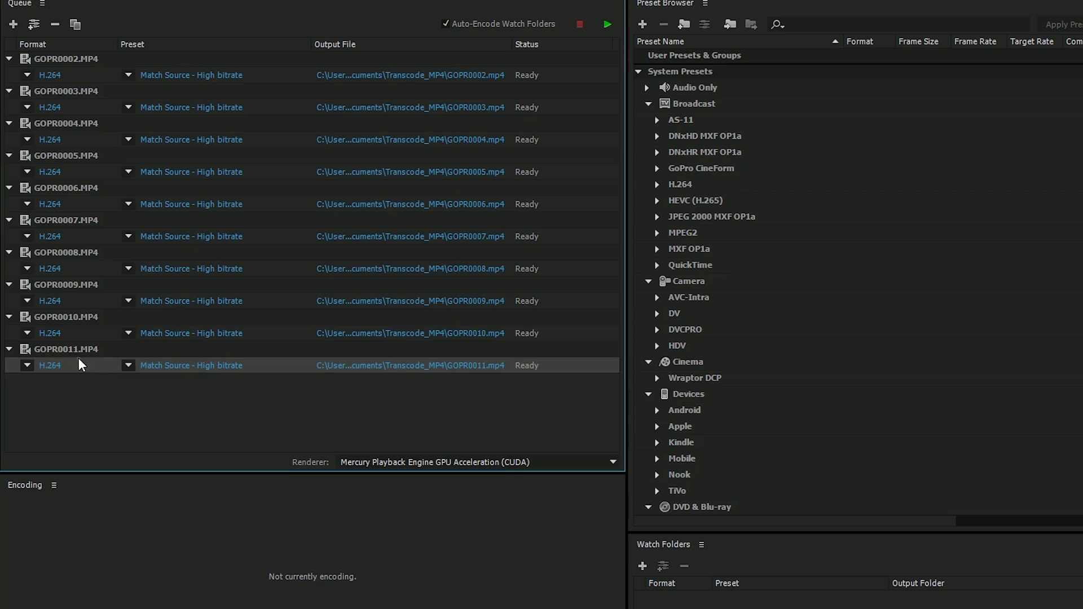
{"action": "key", "text": "ctrl+a"}
Set every output's video bitrate to 5 Mbps target and 8 Mbps maximum.
{"action": "left_click", "coordinate": [51, 75]}
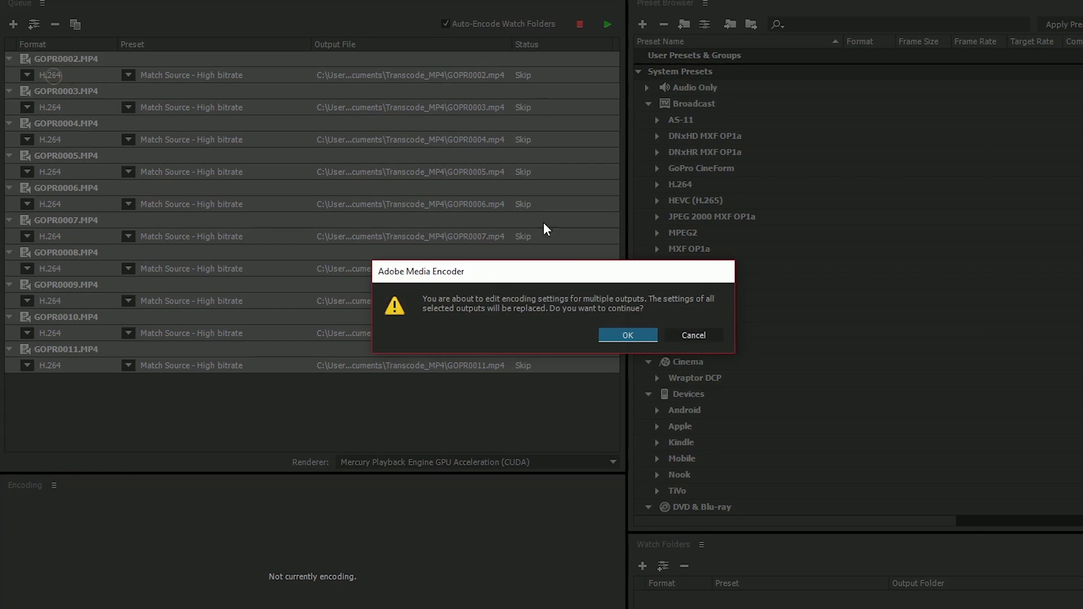
{"action": "key", "text": "Return"}
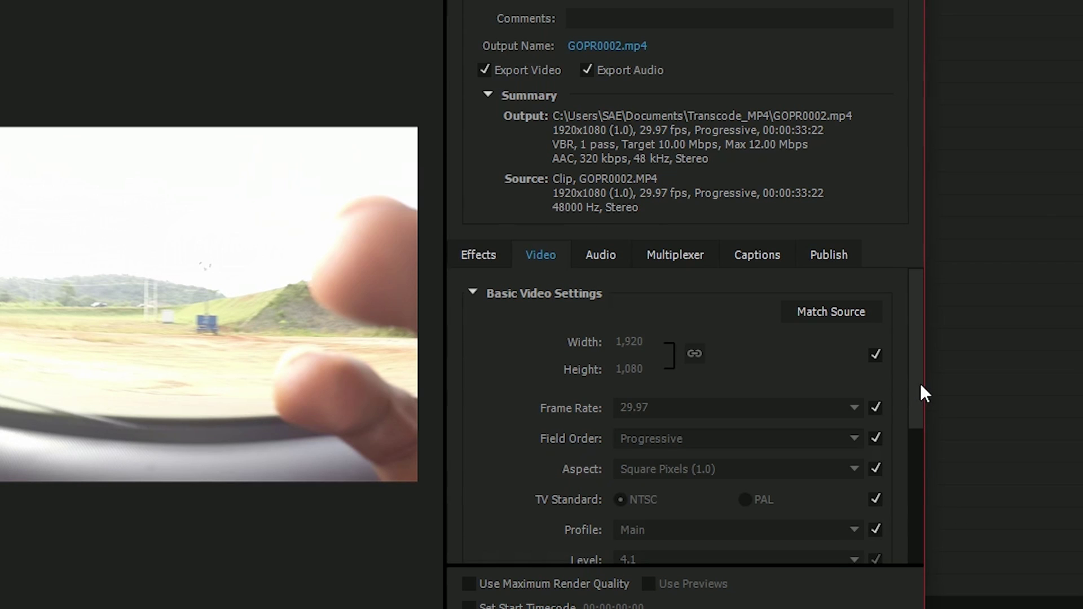
{"action": "scroll", "coordinate": [922, 386], "scroll_direction": "down", "scroll_amount": 5}
{"action": "left_click", "coordinate": [839, 449]}
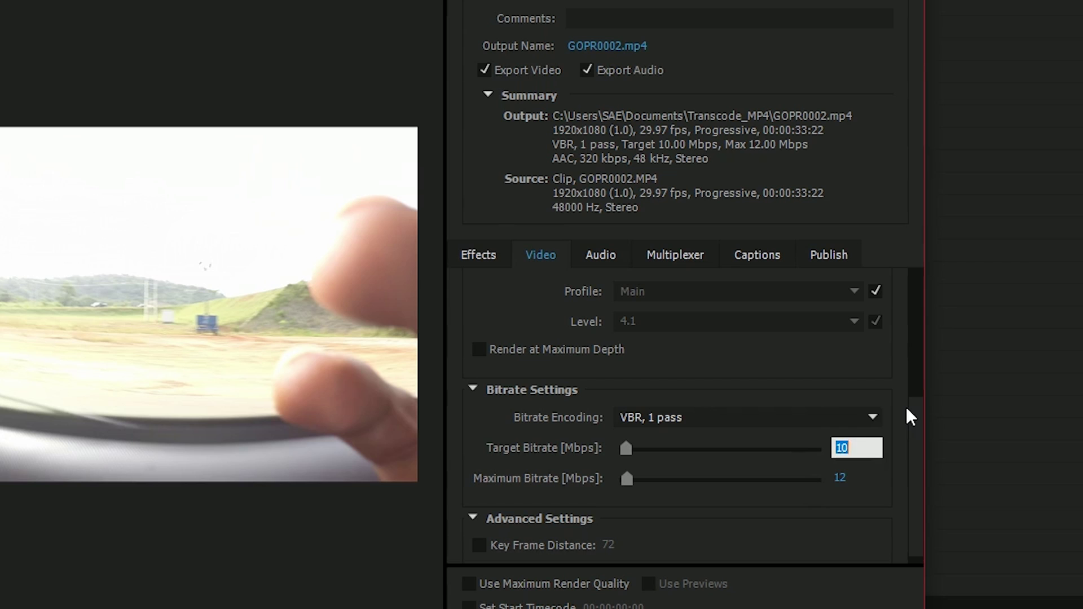
{"action": "type", "text": "5"}
{"action": "left_click", "coordinate": [839, 478]}
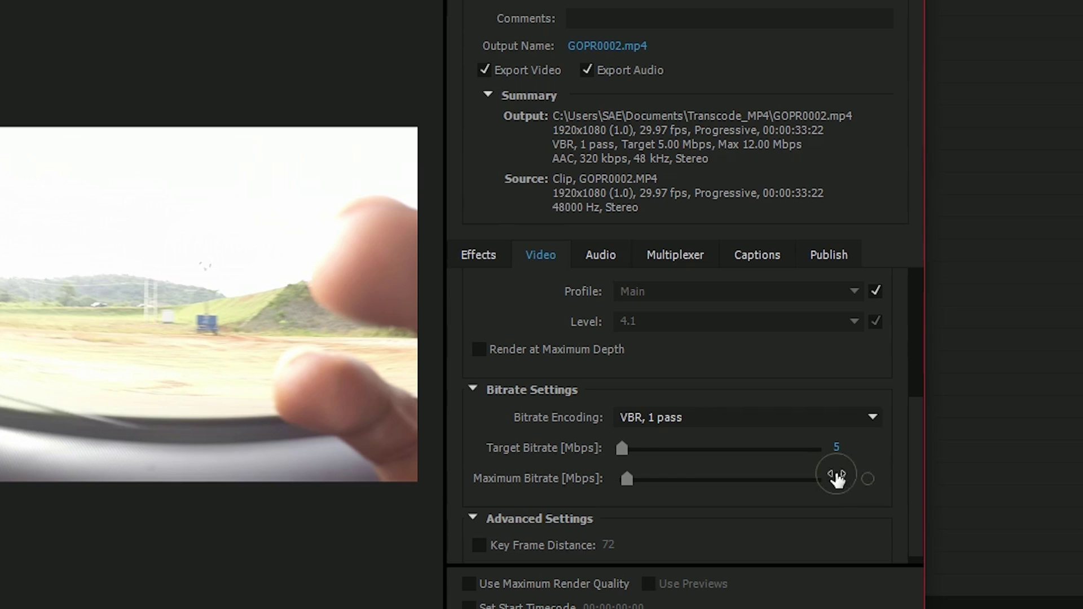
{"action": "type", "text": "8"}
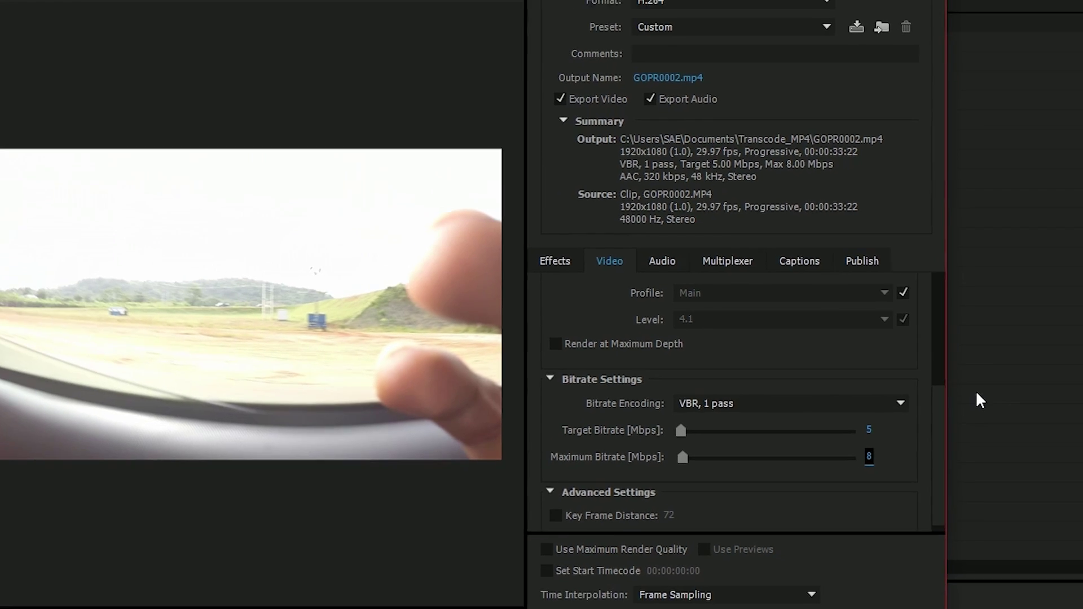
{"action": "left_click", "coordinate": [847, 595]}
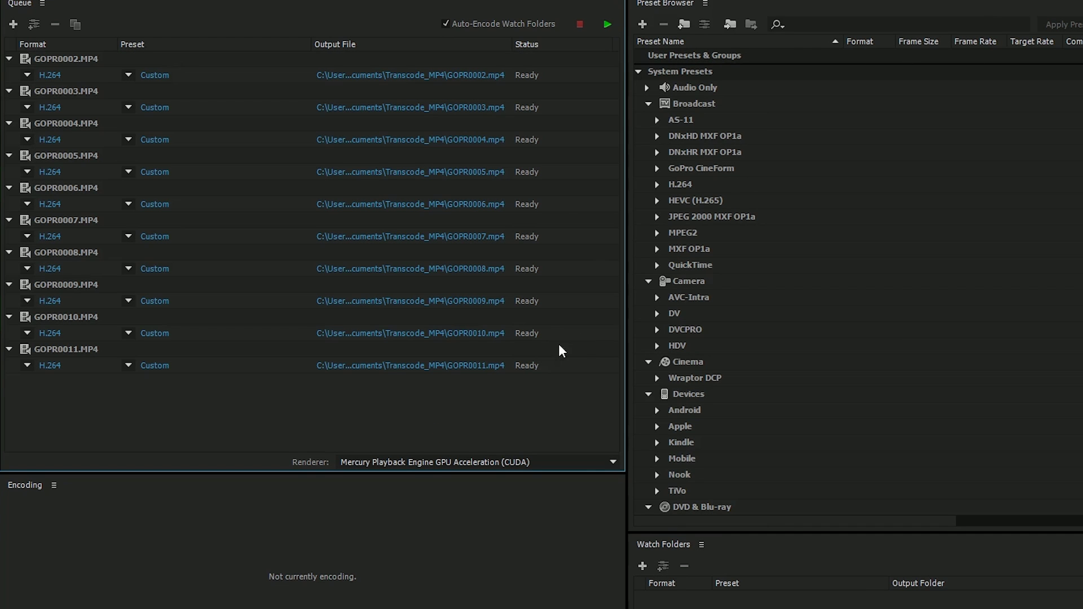
Encode the queue and check GOPR0011's 1920x1080 MP4 in Transcode_MP4.
{"action": "left_click", "coordinate": [590, 25]}
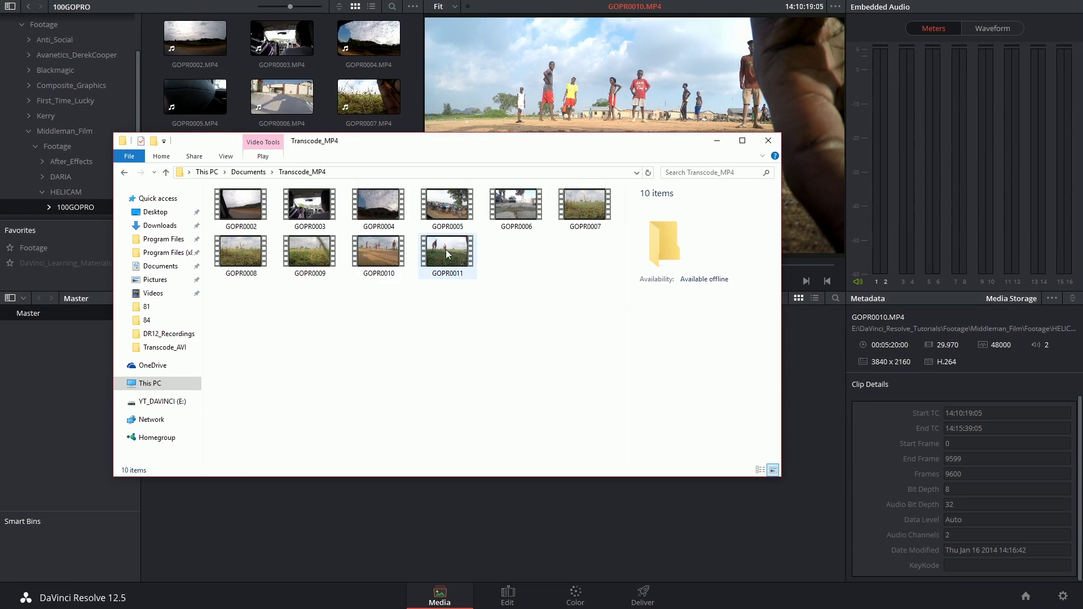
{"action": "left_click", "coordinate": [445, 249]}
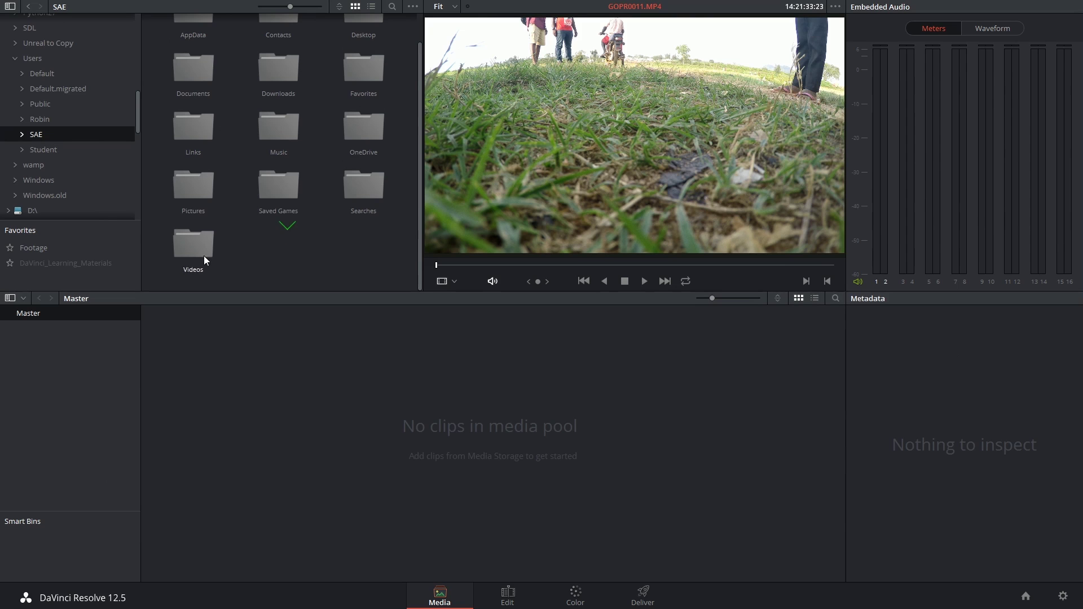
{"action": "double_click", "coordinate": [204, 254]}
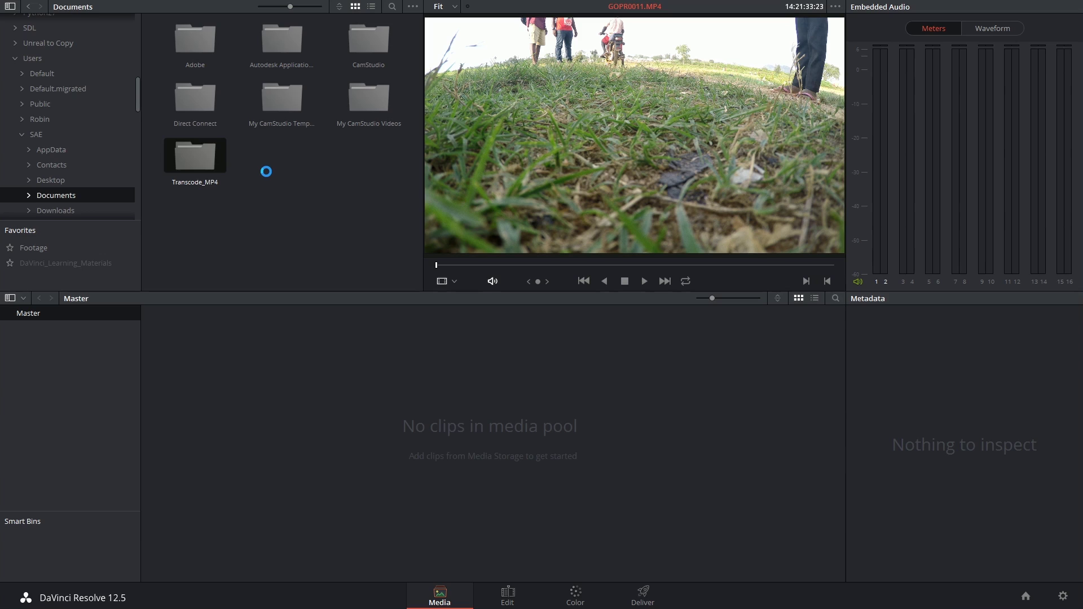
Drag the ten Transcode_MP4 clips into the media pool and confirm they are 1920 x 1080.
{"action": "left_click_drag", "start_coordinate": [259, 181], "coordinate": [224, 295]}
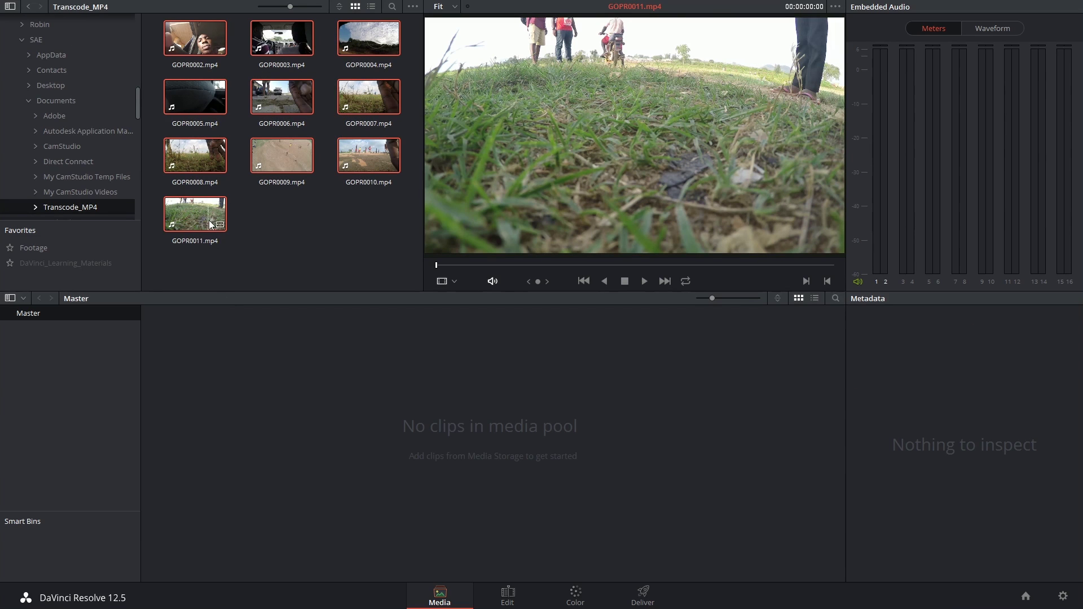
{"action": "left_click_drag", "start_coordinate": [209, 223], "coordinate": [193, 373]}
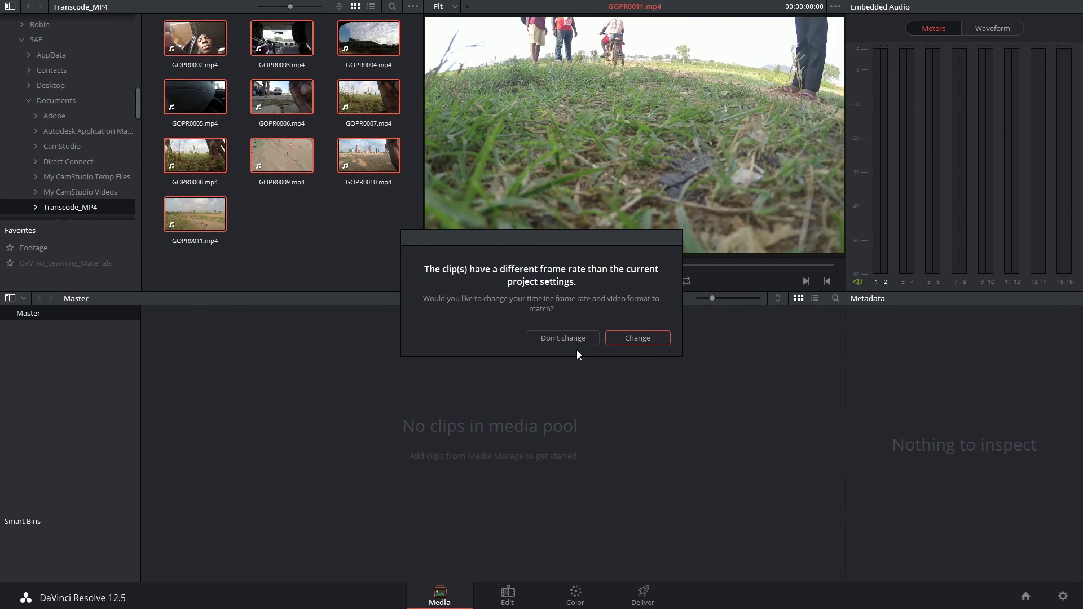
{"action": "left_click", "coordinate": [638, 338]}
{"action": "left_click", "coordinate": [243, 327]}
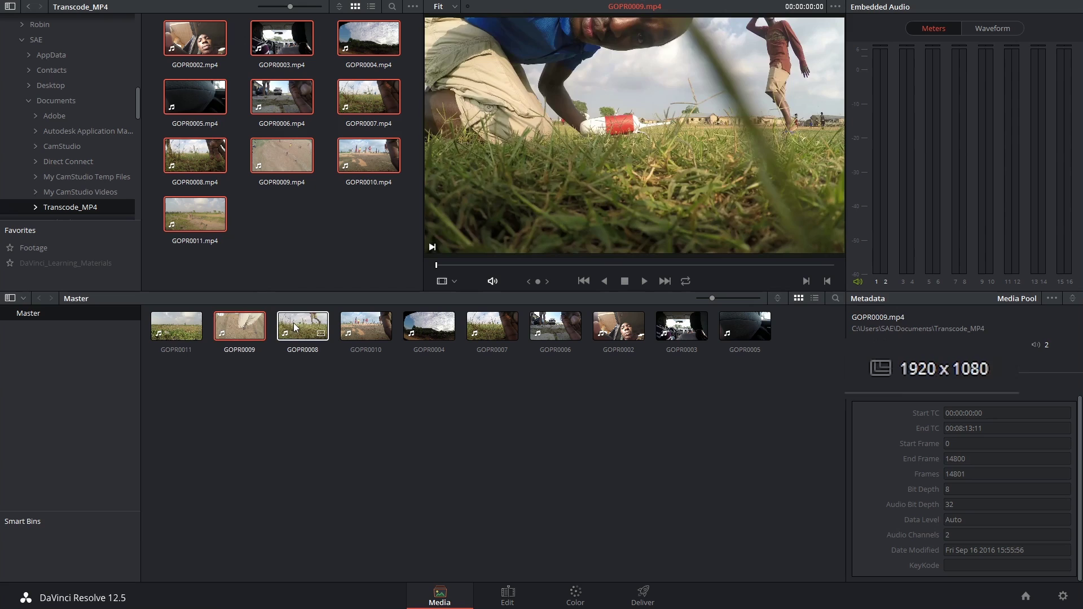
{"action": "left_click", "coordinate": [294, 328]}
{"action": "left_click", "coordinate": [176, 326]}
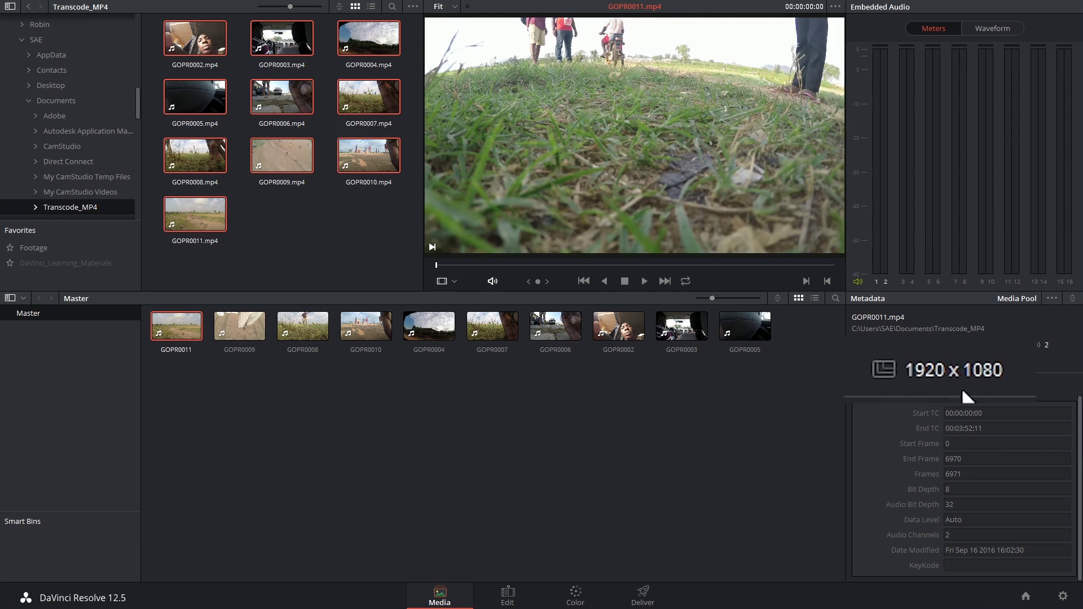
Add the MP4_to_MP4 bin, drag all ten GOPR clips into it, and preview GOPR0008.
{"action": "right_click", "coordinate": [53, 360]}
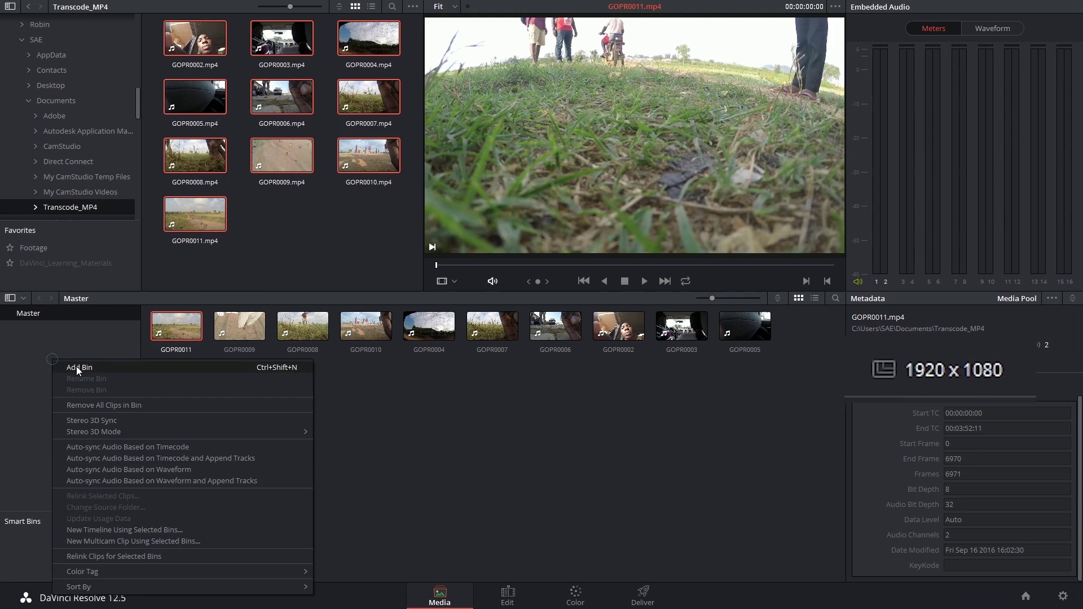
{"action": "left_click", "coordinate": [76, 367]}
{"action": "type", "text": "MP4_to_MP4"}
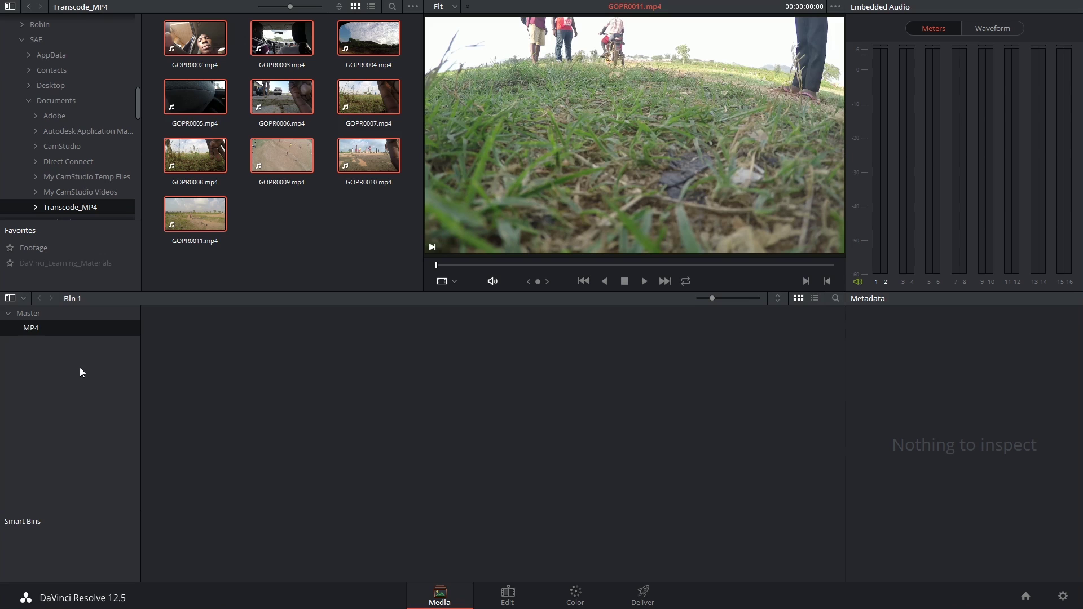
{"action": "left_click", "coordinate": [72, 316]}
{"action": "left_click_drag", "start_coordinate": [247, 381], "coordinate": [780, 347]}
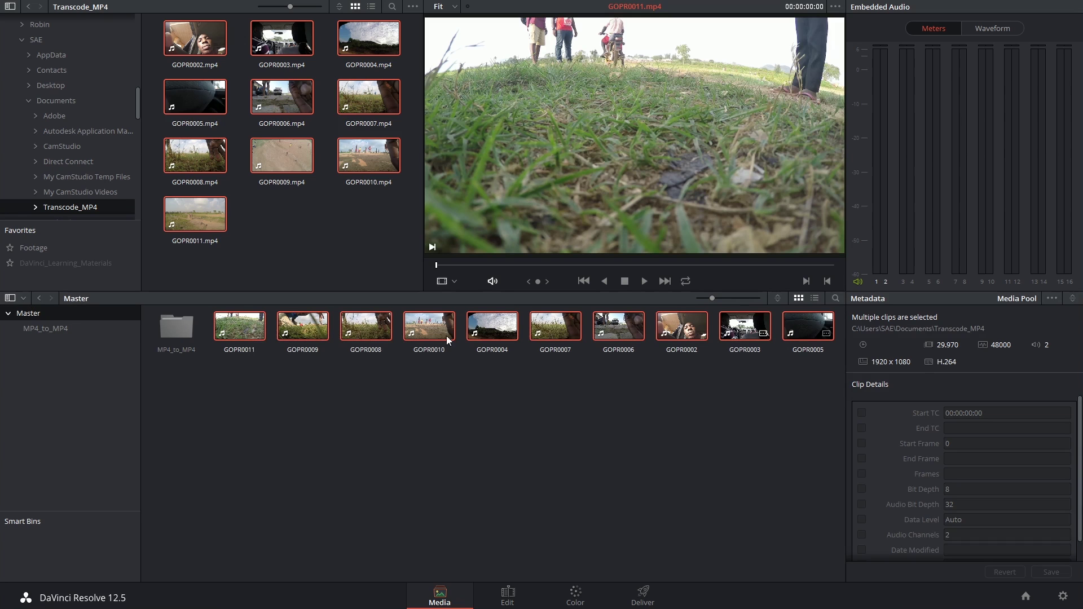
{"action": "left_click_drag", "start_coordinate": [446, 336], "coordinate": [176, 326]}
{"action": "left_click", "coordinate": [43, 329]}
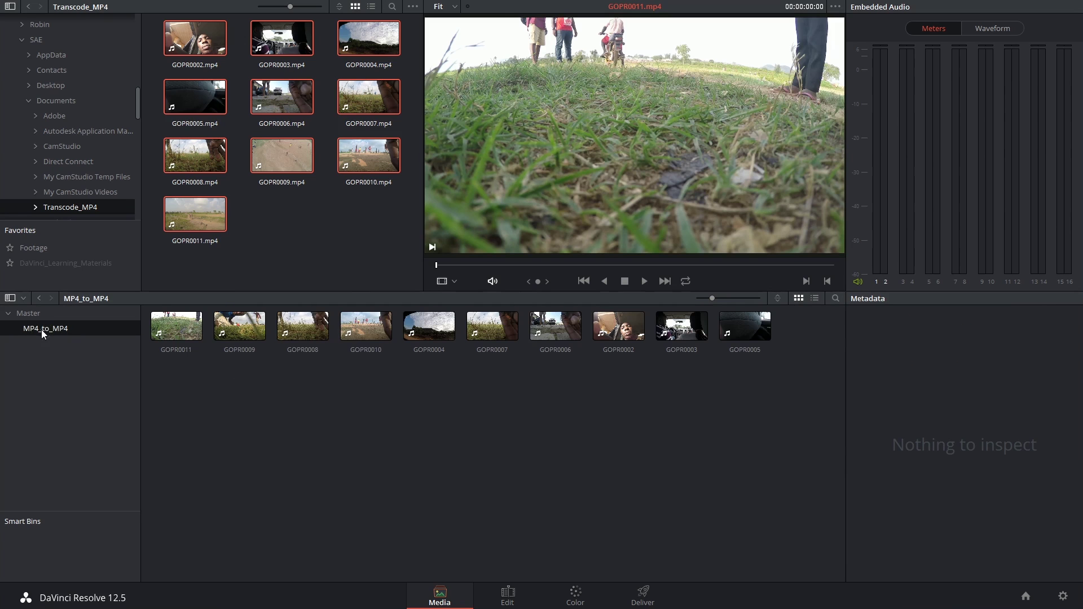
{"action": "left_click", "coordinate": [304, 330]}
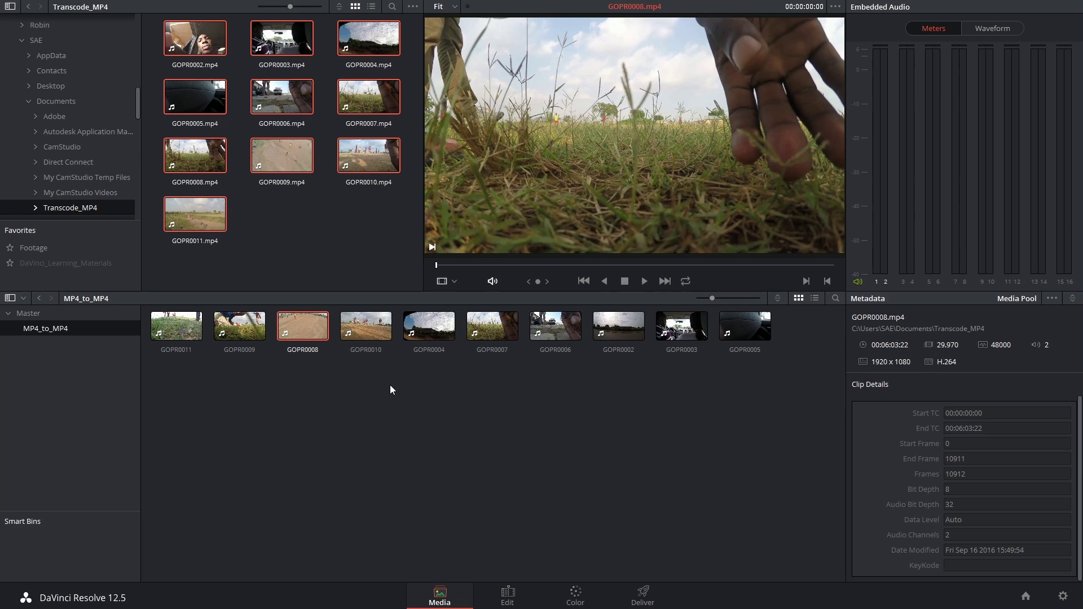
On the Edit page, create the MP4_Edit timeline from all ten selected clips.
{"action": "left_click", "coordinate": [508, 595]}
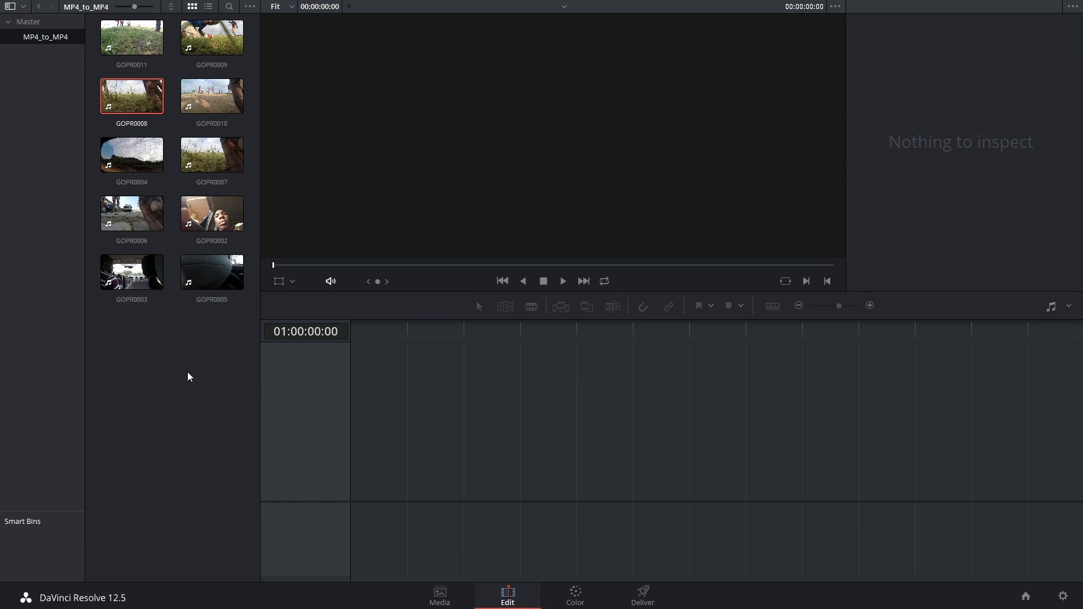
{"action": "left_click_drag", "start_coordinate": [135, 381], "coordinate": [241, 26]}
{"action": "right_click", "coordinate": [131, 34]}
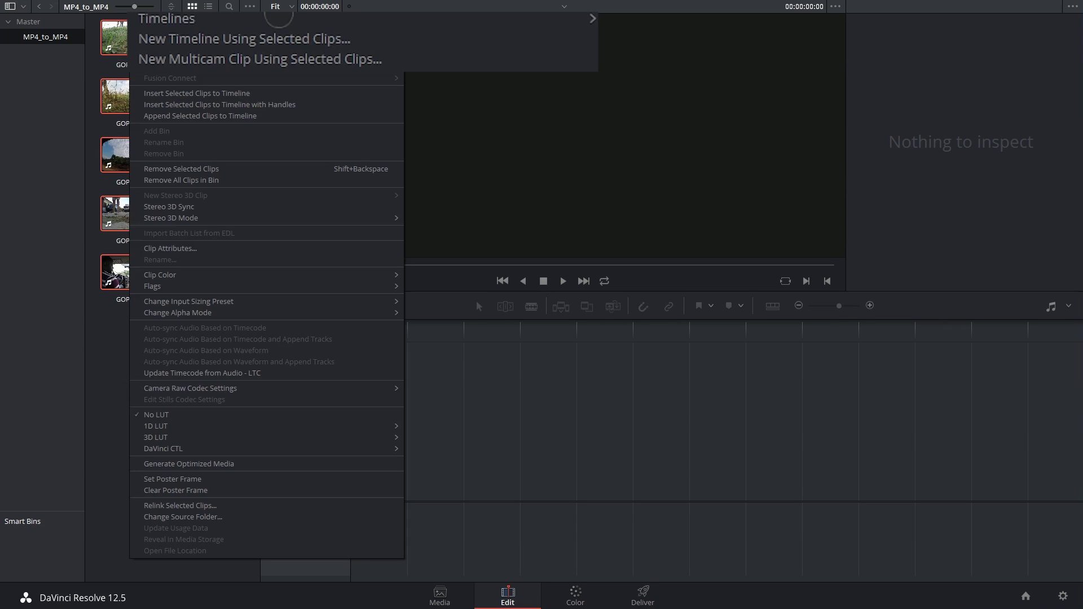
{"action": "left_click", "coordinate": [164, 39]}
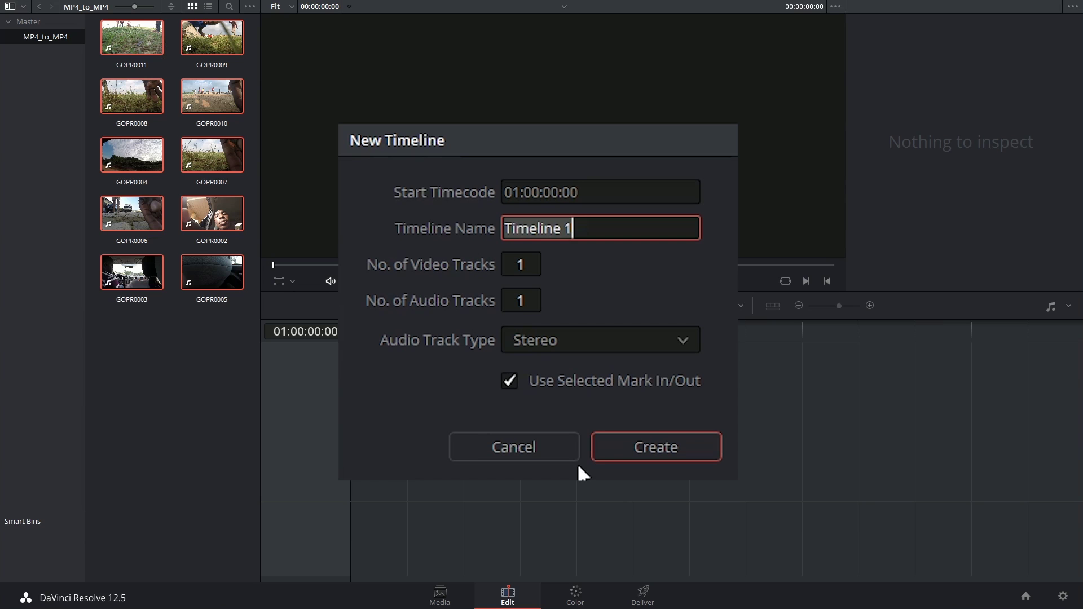
{"action": "type", "text": "MP4_Edit"}
{"action": "key", "text": "Return"}
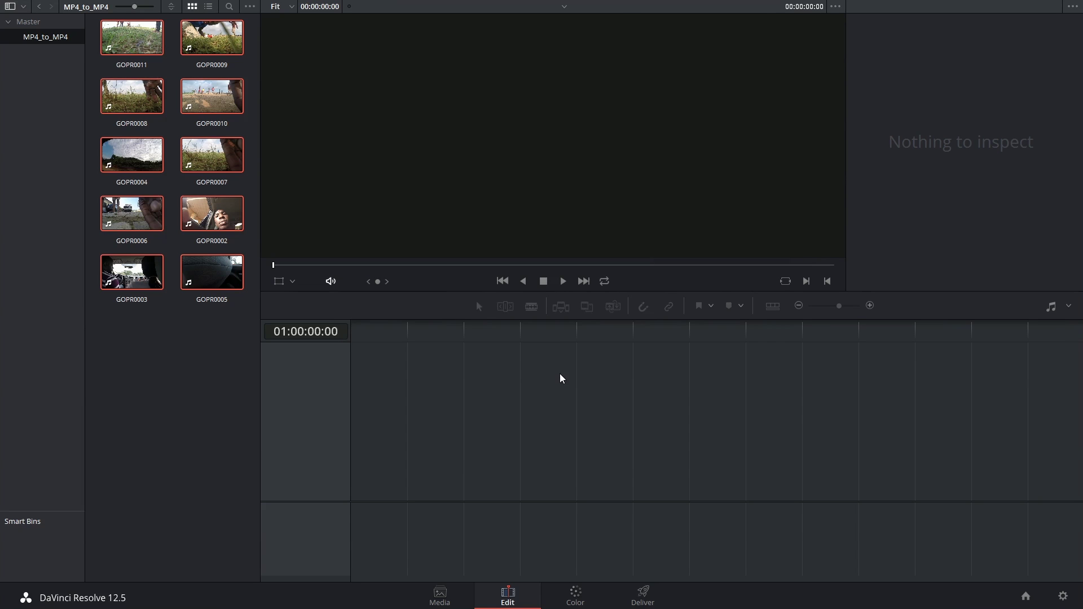
Ripple-trim the head of GOPR0008 in Trim mode and scrub to review it.
{"action": "left_click", "coordinate": [441, 324]}
{"action": "key", "text": "ctrl+minus"}
{"action": "key", "text": "ctrl+minus"}
{"action": "key", "text": "ctrl+minus"}
{"action": "key", "text": "ctrl+minus"}
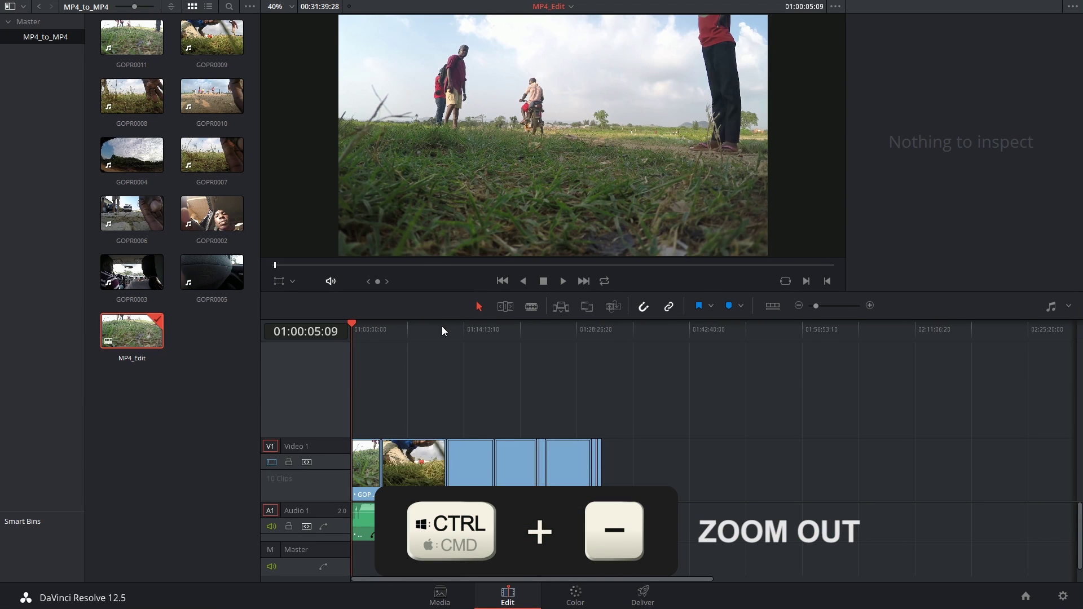
{"action": "left_click_drag", "start_coordinate": [400, 330], "coordinate": [442, 324]}
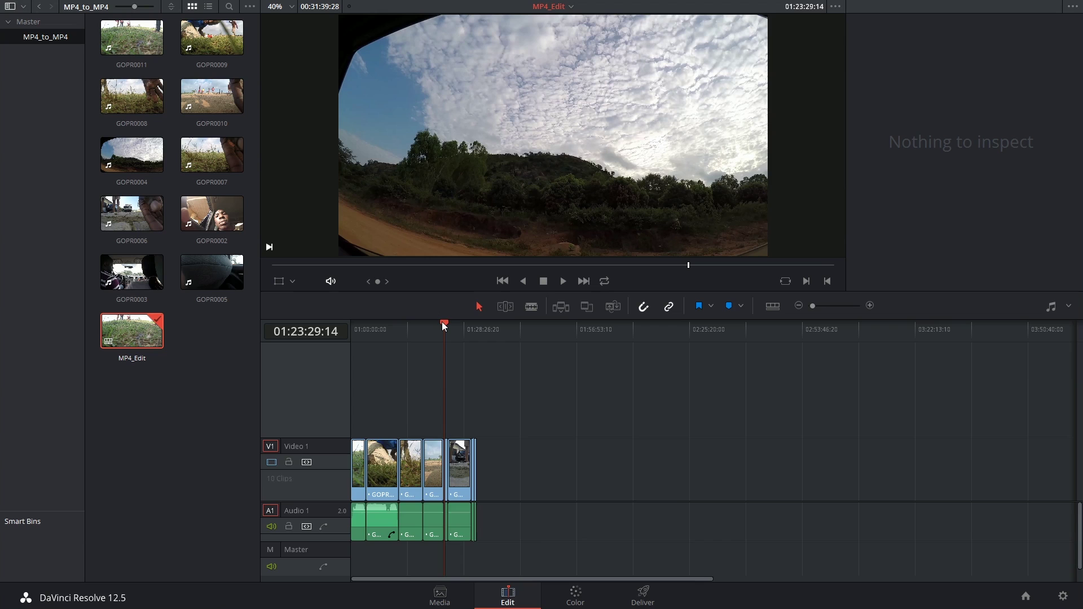
{"action": "key", "text": "ctrl+plus"}
{"action": "key", "text": "ctrl+plus"}
{"action": "left_click_drag", "start_coordinate": [790, 333], "coordinate": [577, 336]}
{"action": "key", "text": "t"}
{"action": "left_click_drag", "start_coordinate": [545, 462], "coordinate": [592, 460]}
{"action": "left_click_drag", "start_coordinate": [581, 330], "coordinate": [474, 362]}
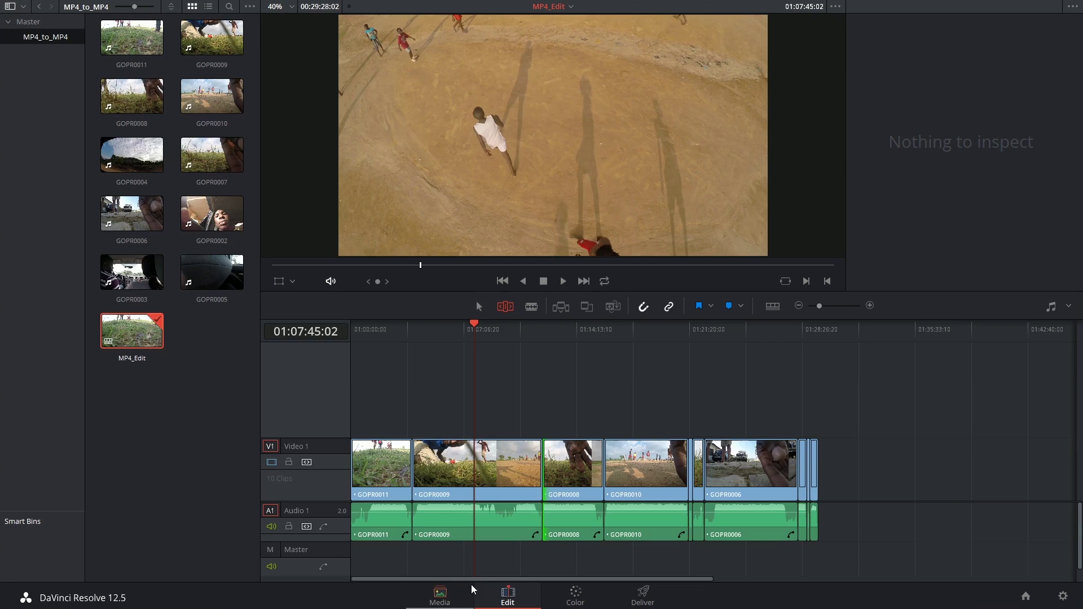
On the Media page, select all ten clips and start Change Source Folder.
{"action": "left_click", "coordinate": [440, 593]}
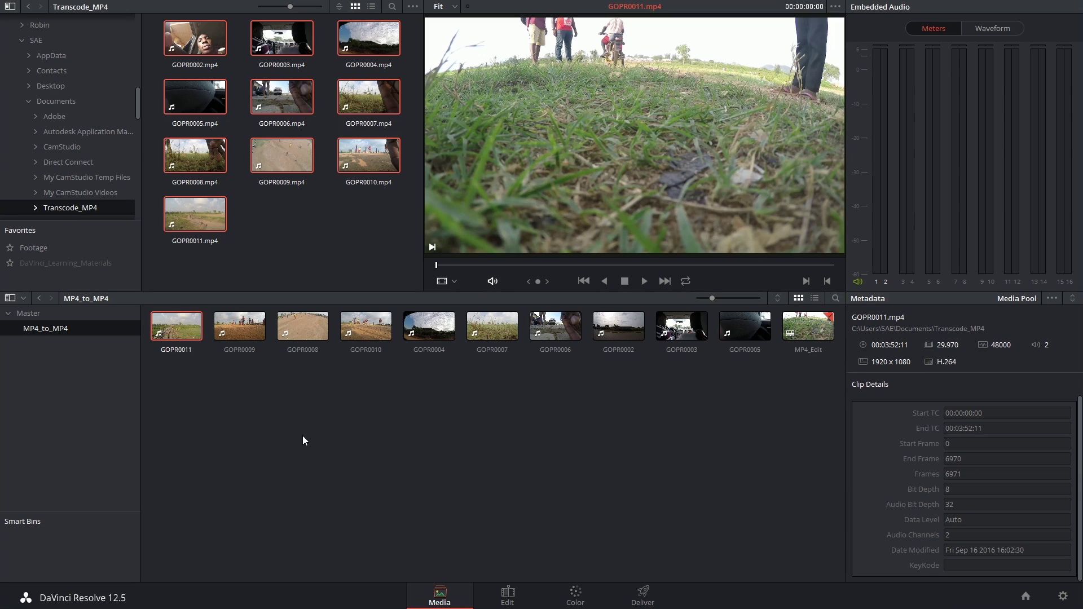
{"action": "left_click_drag", "start_coordinate": [161, 385], "coordinate": [765, 311]}
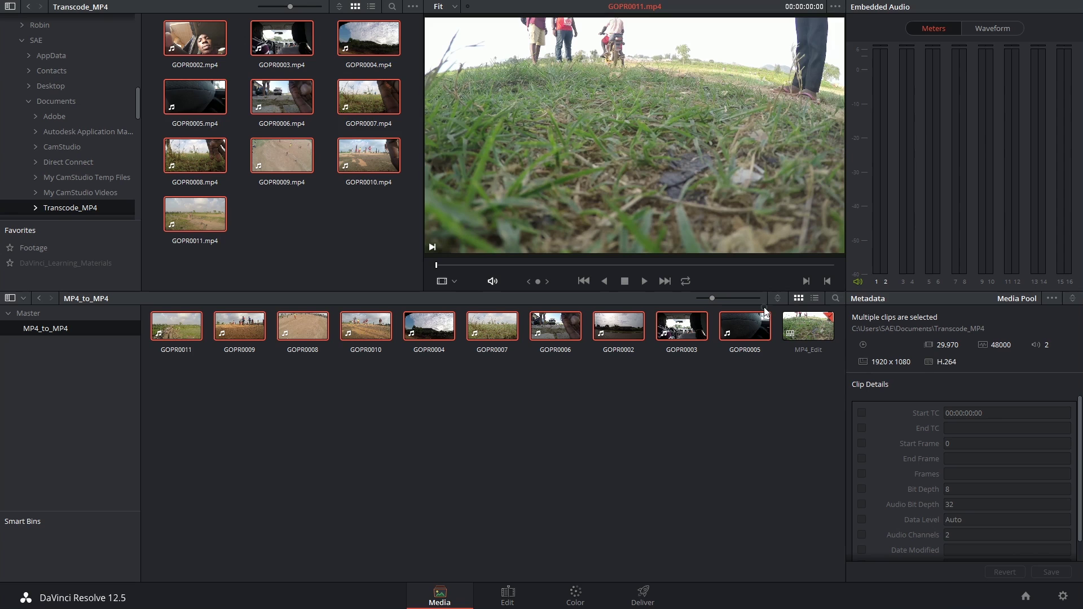
{"action": "right_click", "coordinate": [743, 324]}
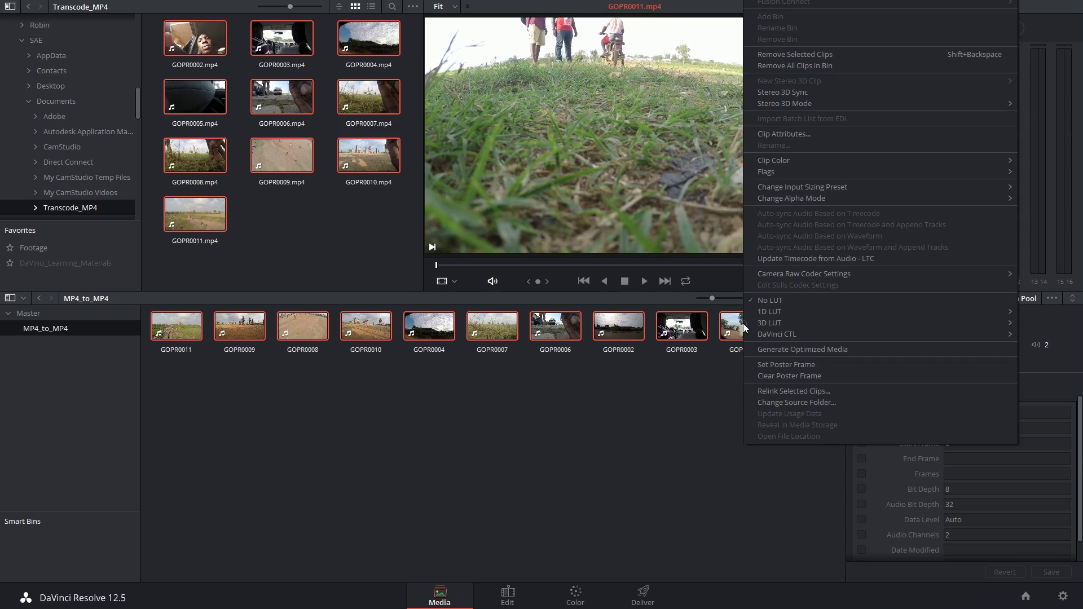
{"action": "left_click", "coordinate": [801, 411]}
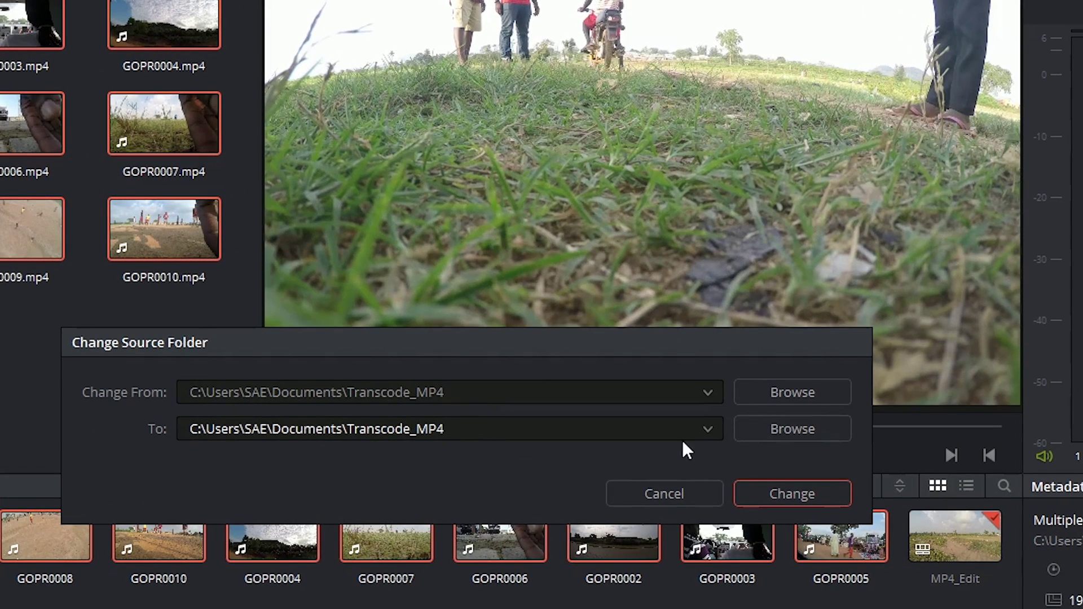
{"action": "left_click", "coordinate": [776, 405]}
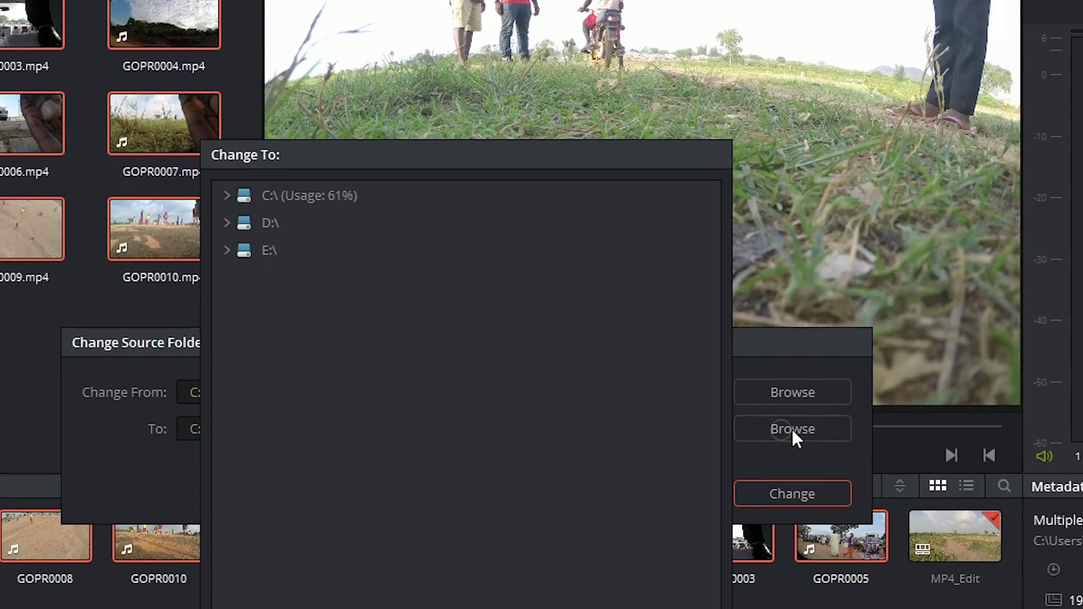
Point the source to E:\...\Footage\Middleman_Film\HELICAM\100GOPRO and apply the change.
{"action": "left_click", "coordinate": [228, 222]}
{"action": "left_click", "coordinate": [419, 156]}
{"action": "left_click", "coordinate": [431, 182]}
{"action": "double_click", "coordinate": [442, 240]}
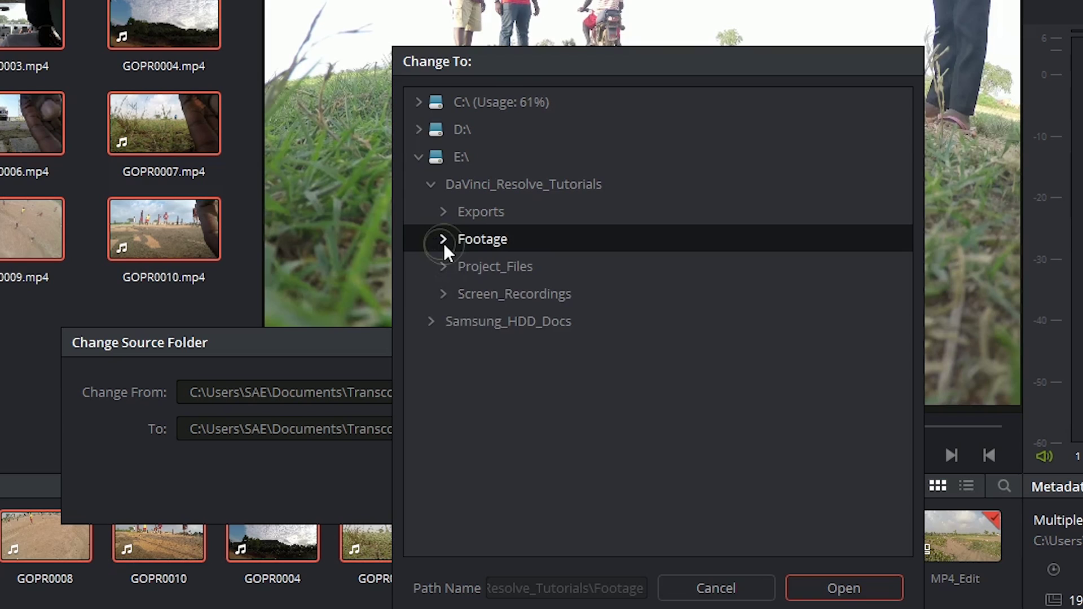
{"action": "left_click", "coordinate": [456, 333]}
{"action": "left_click", "coordinate": [480, 310]}
{"action": "left_click", "coordinate": [567, 336]}
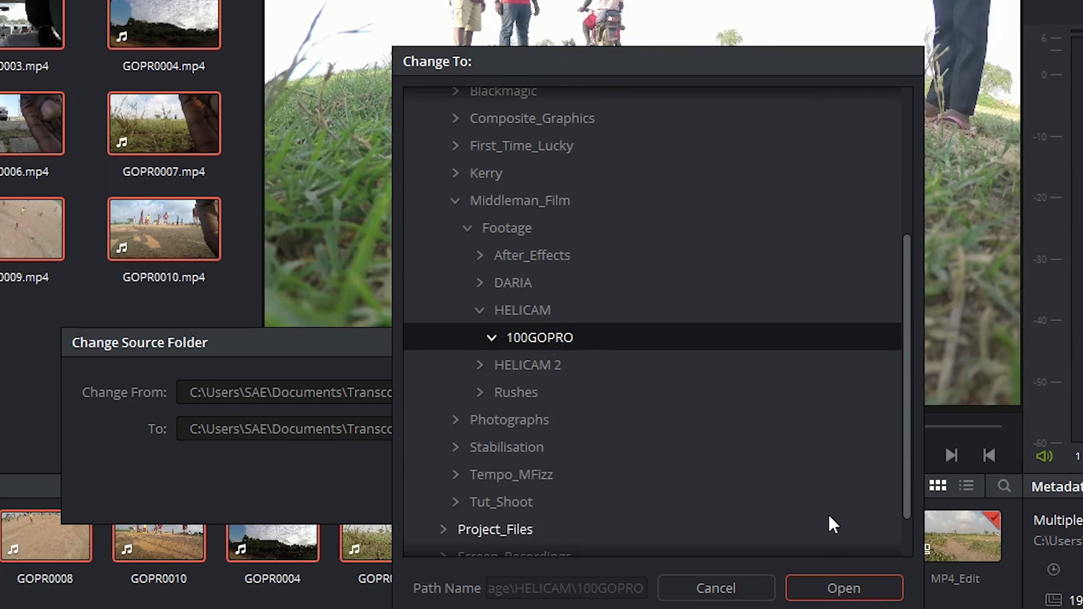
{"action": "left_click", "coordinate": [844, 586]}
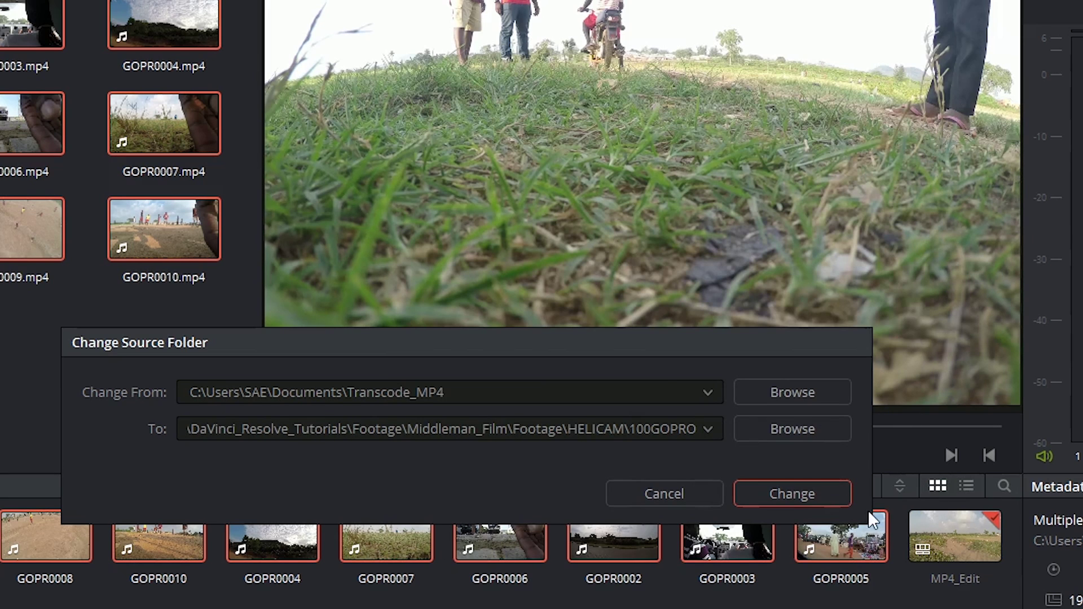
{"action": "left_click", "coordinate": [818, 493]}
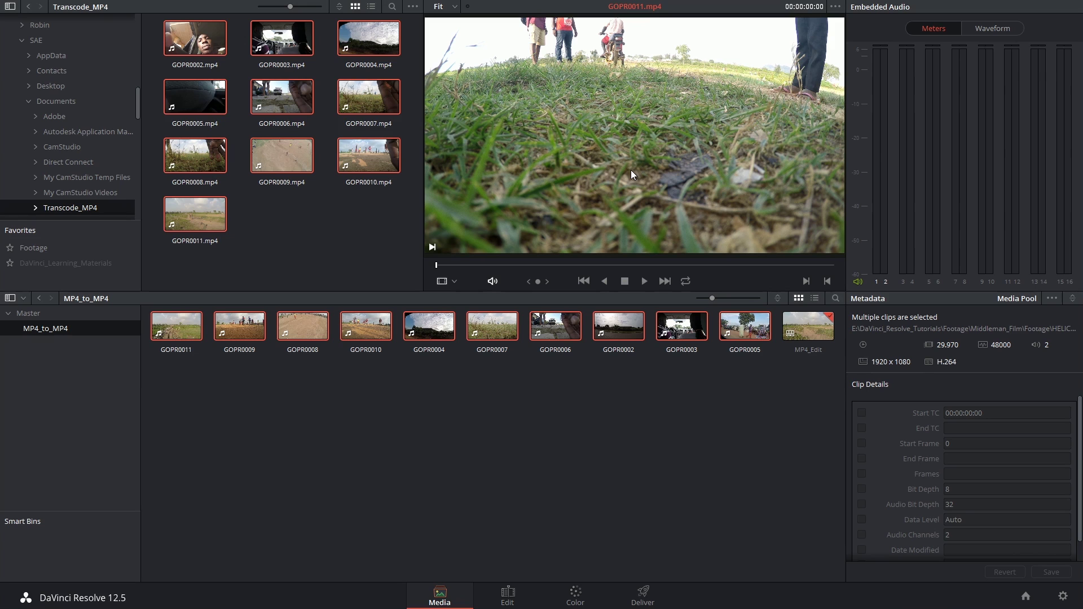
Check GOPR0011 and GOPR0008, then reveal GOPR0007 in Media Storage and open its file location.
{"action": "left_click", "coordinate": [405, 394]}
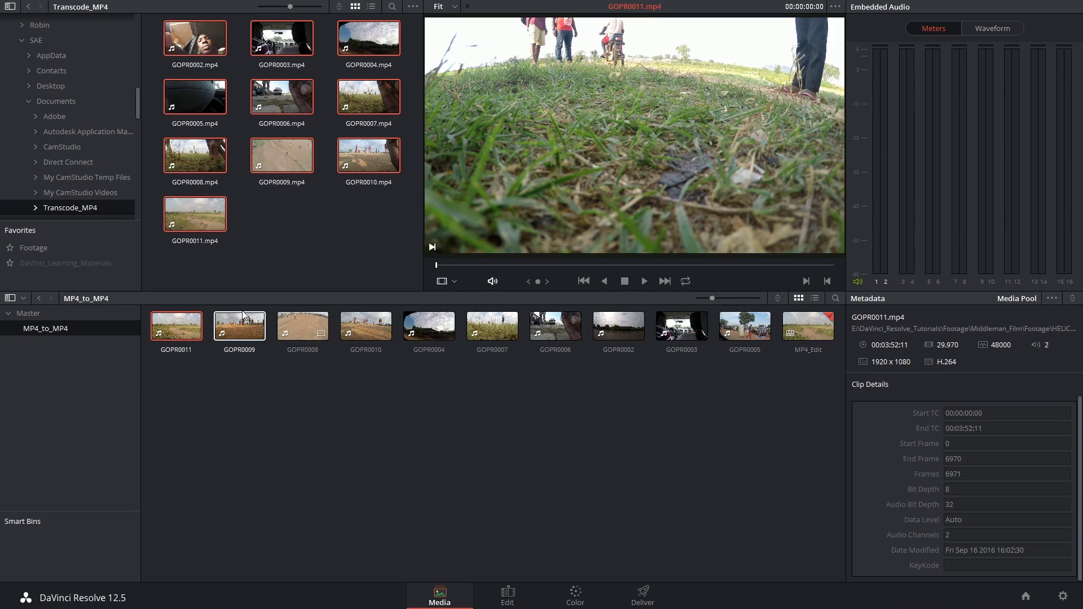
{"action": "left_click", "coordinate": [325, 321]}
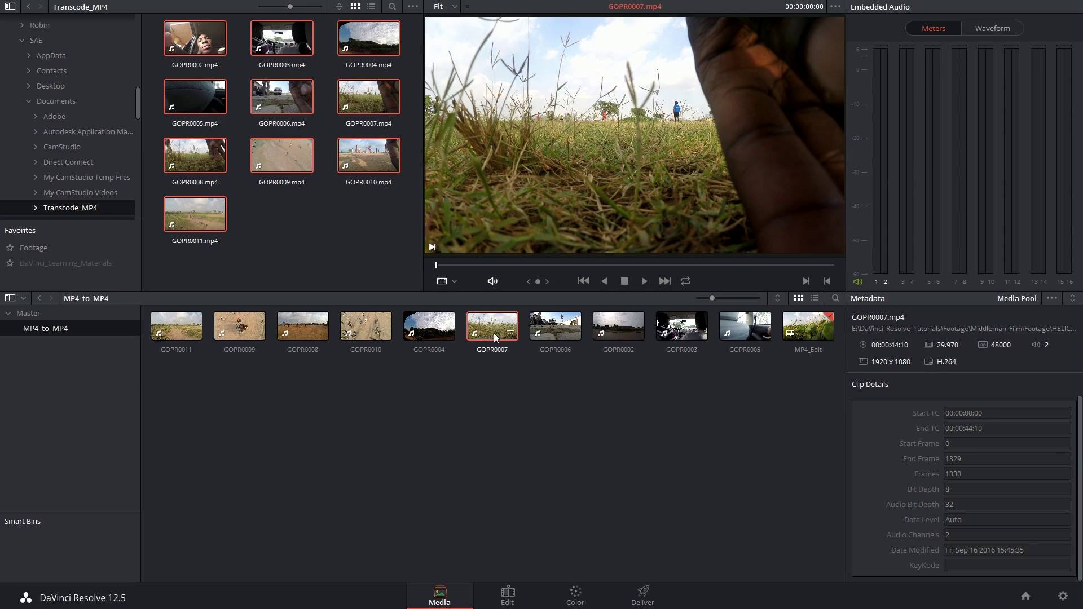
{"action": "right_click", "coordinate": [494, 329]}
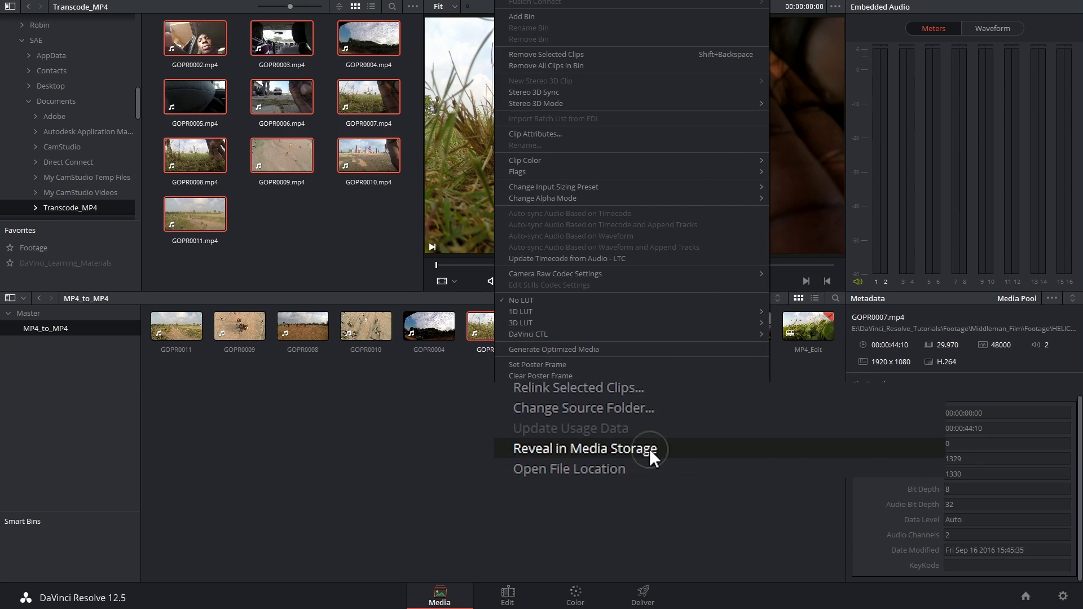
{"action": "left_click", "coordinate": [649, 449]}
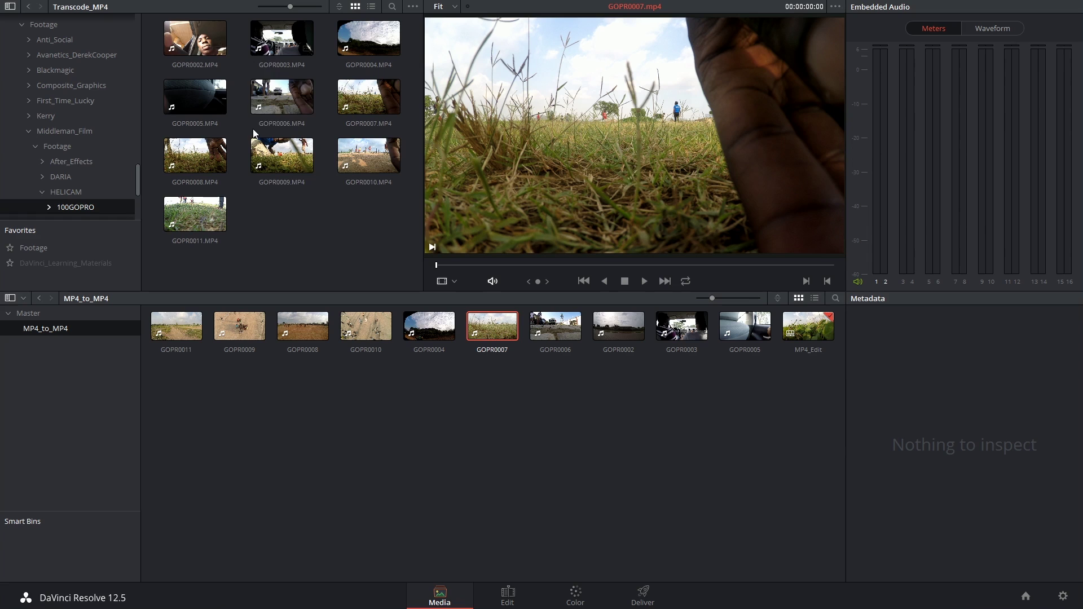
{"action": "right_click", "coordinate": [495, 323]}
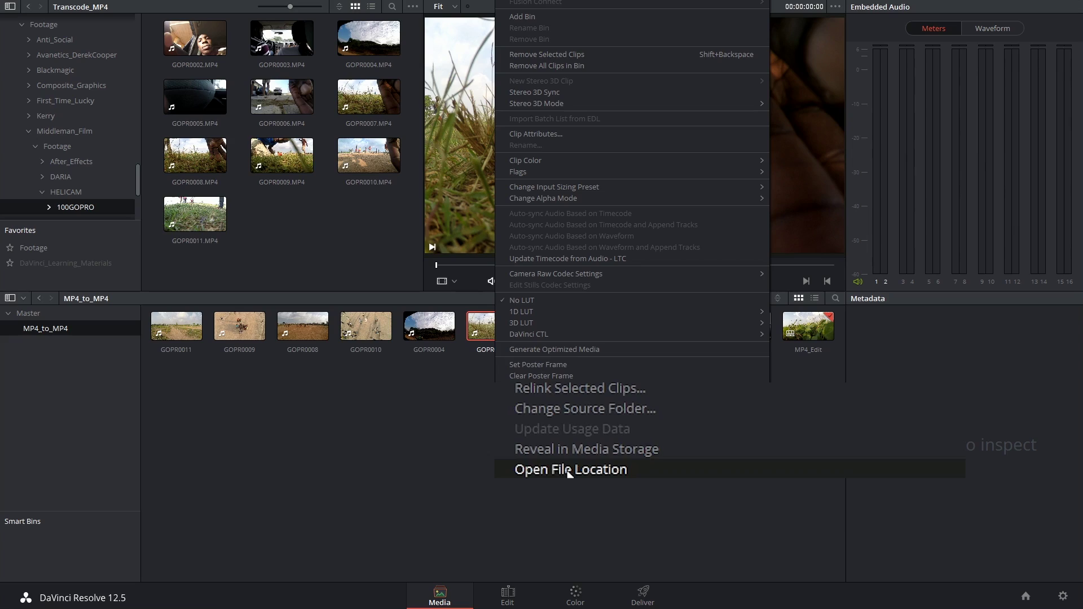
{"action": "left_click", "coordinate": [538, 437]}
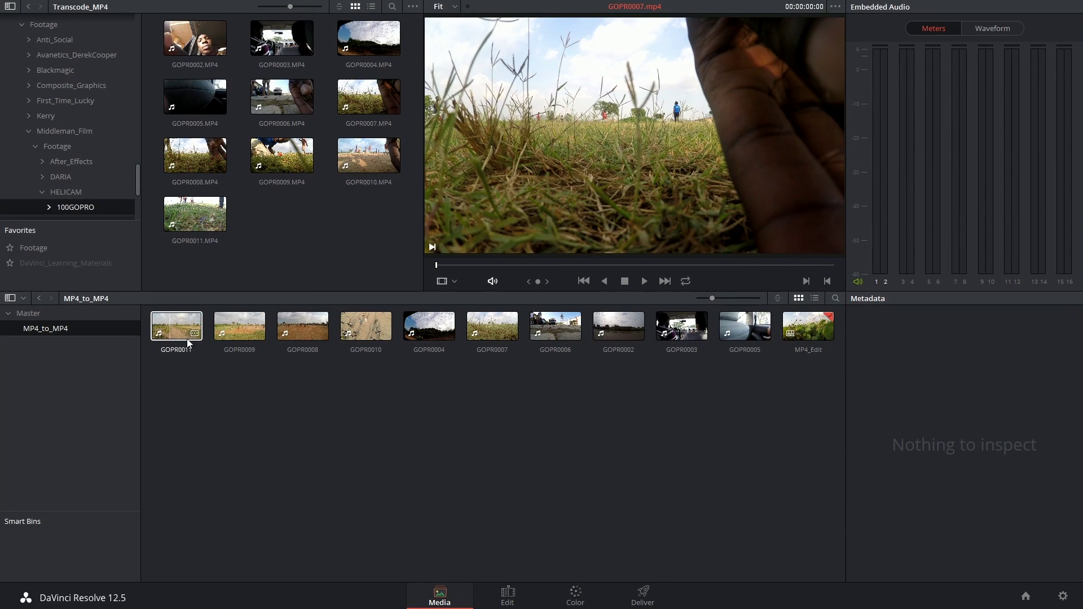
{"action": "left_click_drag", "start_coordinate": [160, 384], "coordinate": [737, 330]}
{"action": "right_click", "coordinate": [741, 327]}
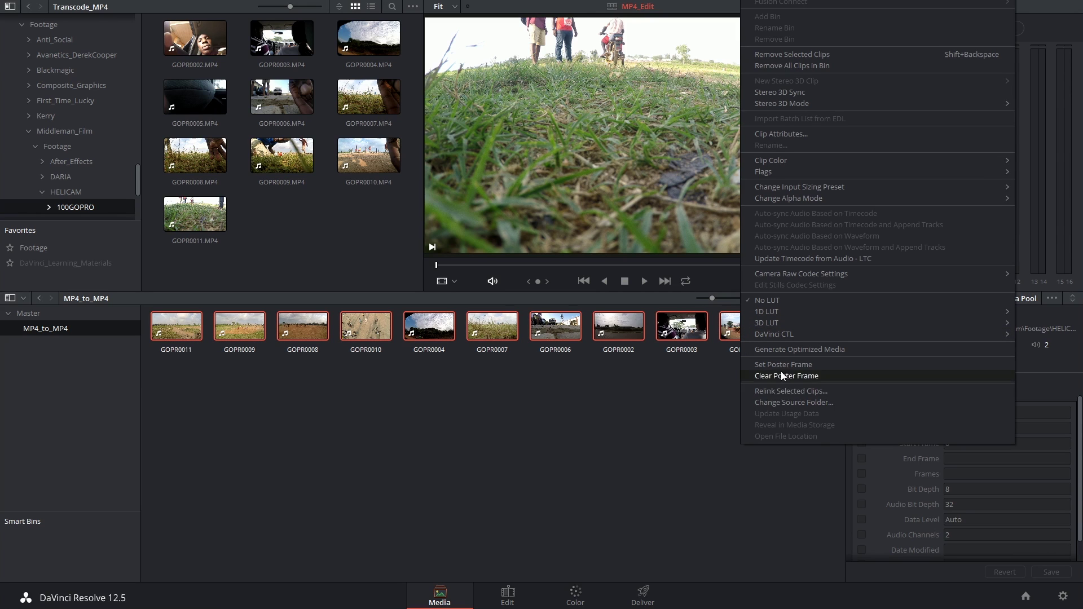
{"action": "left_click", "coordinate": [777, 404]}
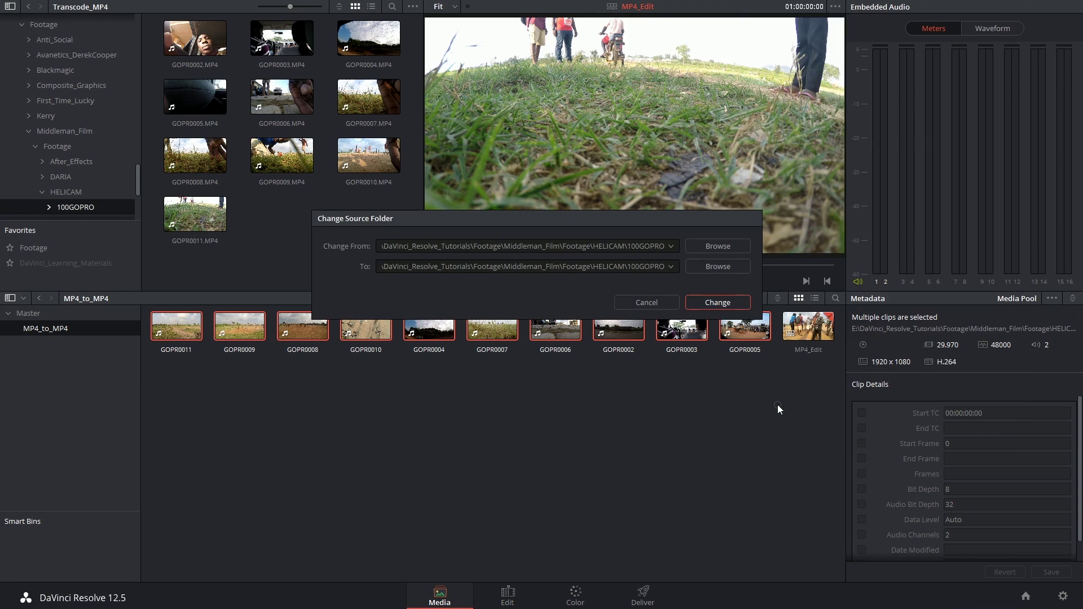
{"action": "left_click", "coordinate": [645, 302]}
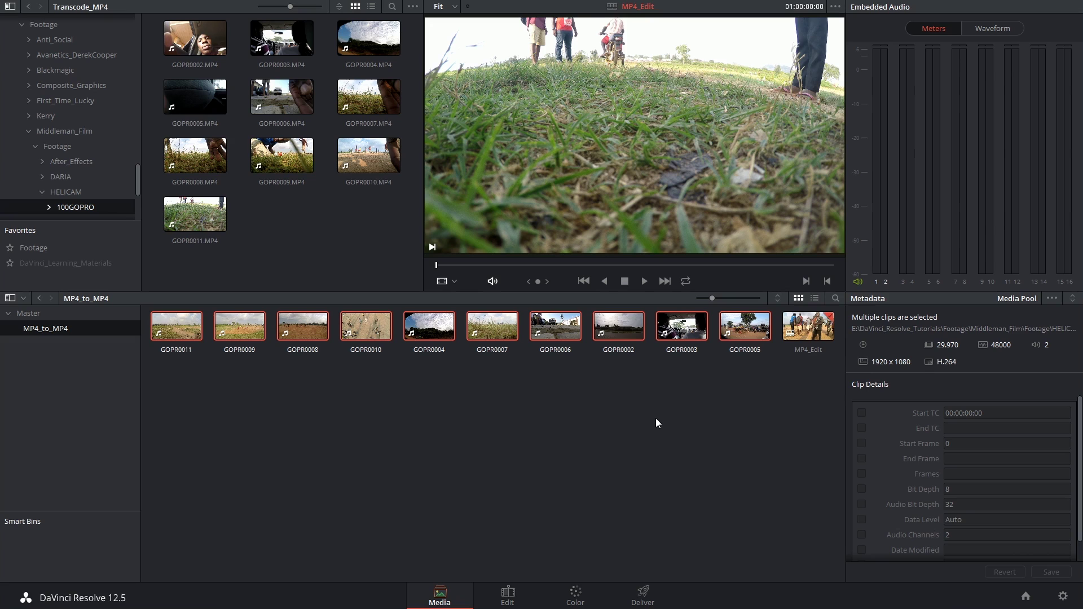